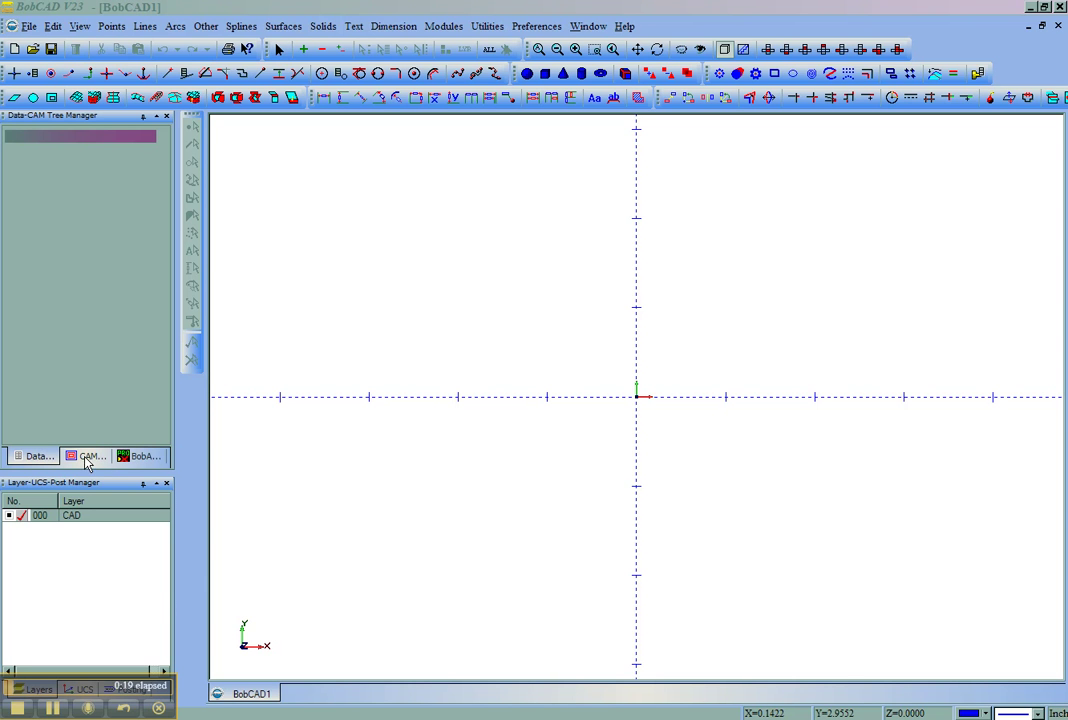
# Open the current settings of Milling Tools in the CAM tree
pyautogui.click(9, 132)
pyautogui.click(76, 146)
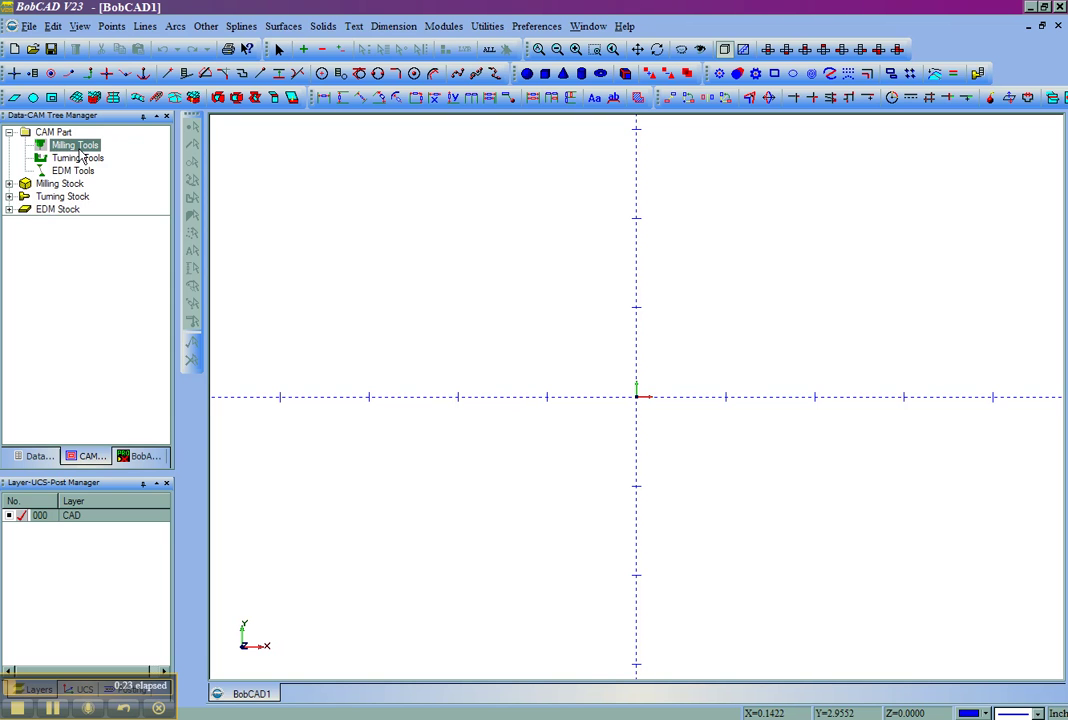
pyautogui.rightClick(86, 147)
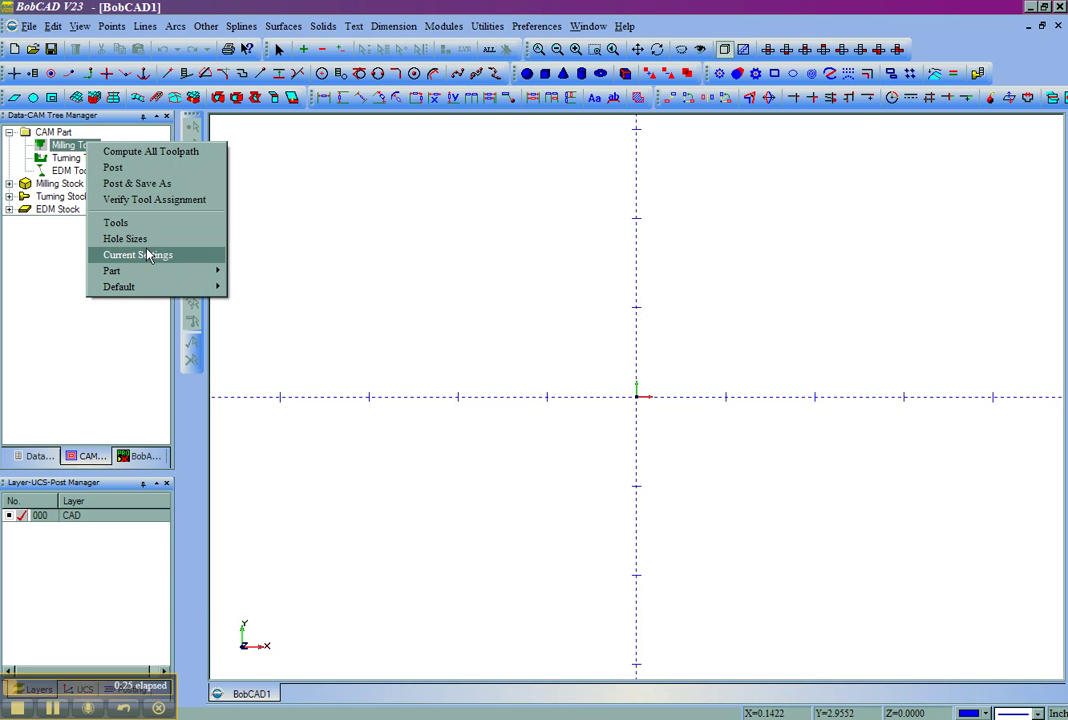
pyautogui.click(140, 255)
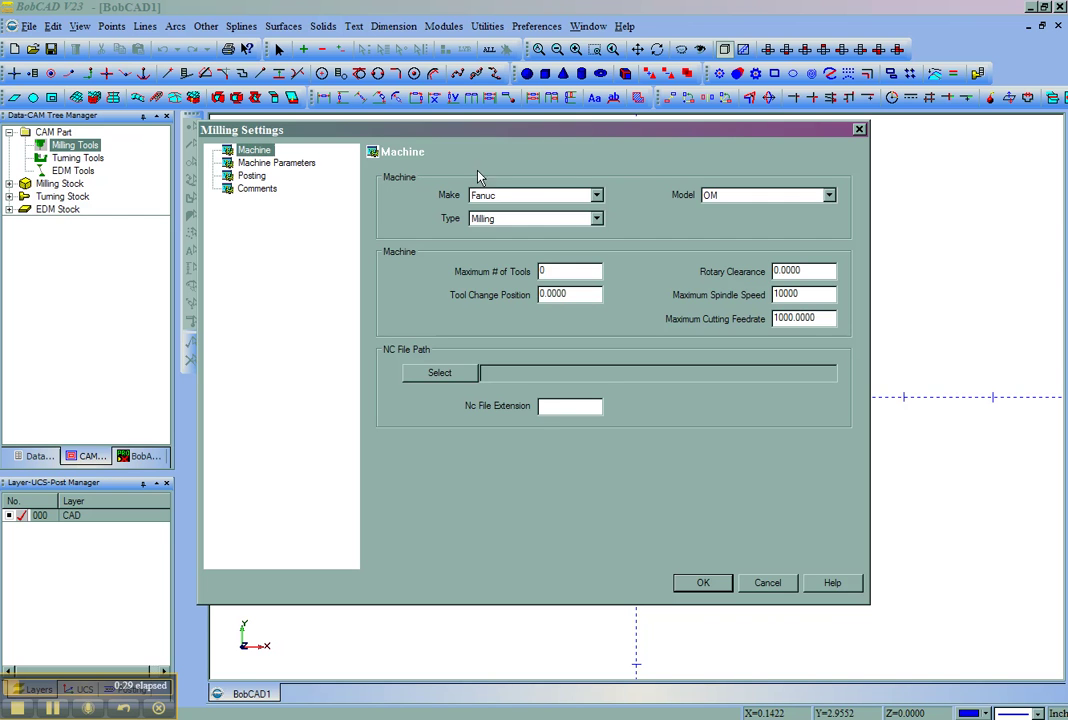
# Examine the machine make, model, NC file extension and posting settings, leaving the Milling Settings without changes
pyautogui.click(563, 197)
pyautogui.click(563, 197)
pyautogui.click(744, 197)
pyautogui.click(745, 200)
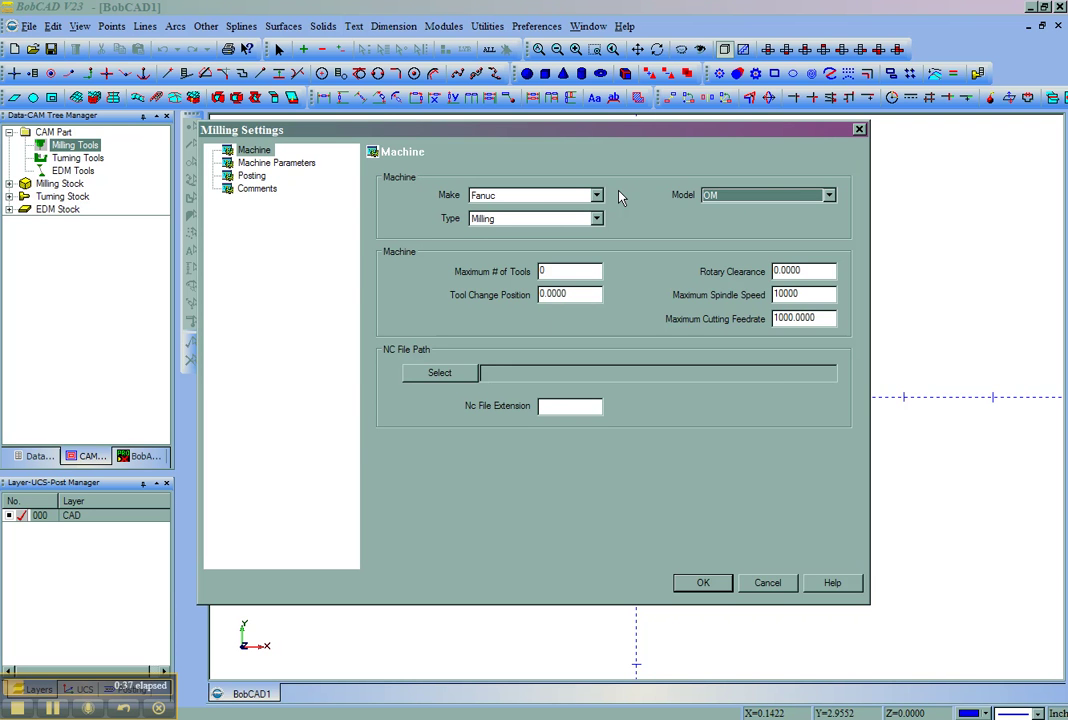
pyautogui.click(568, 407)
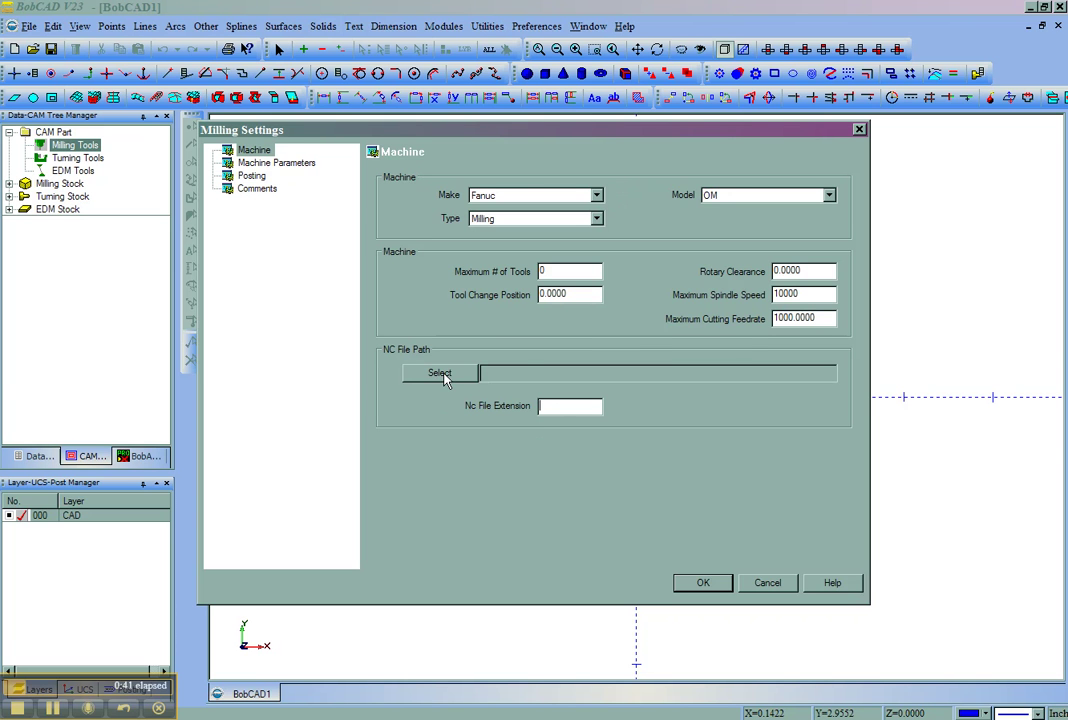
pyautogui.click(251, 175)
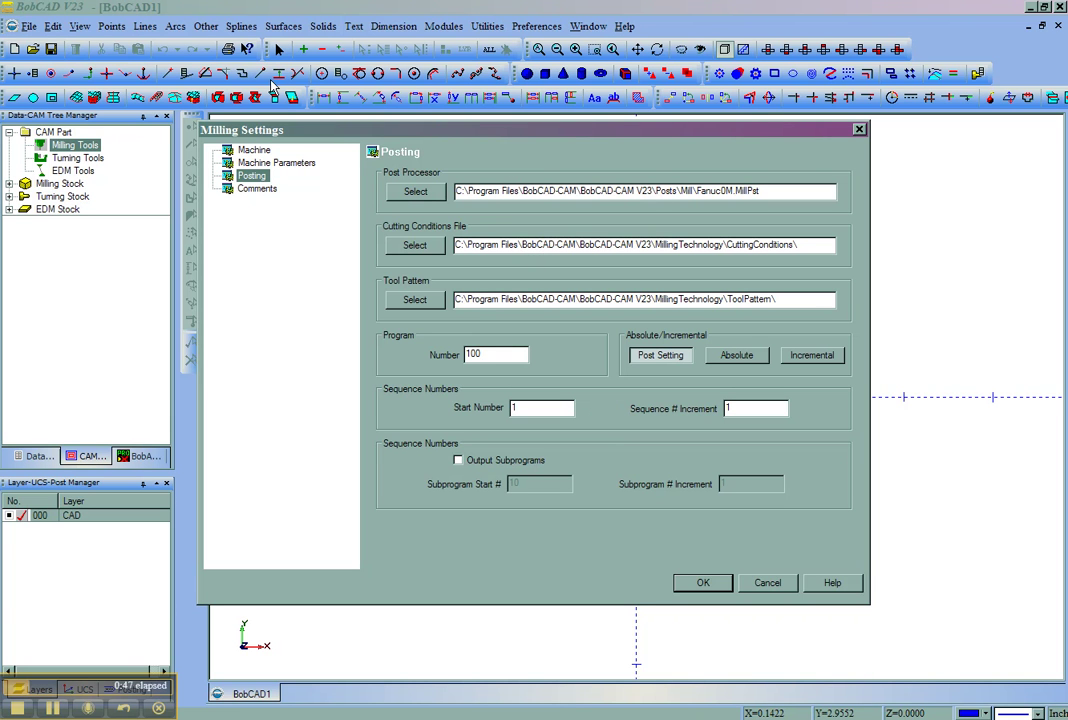
pyautogui.click(242, 150)
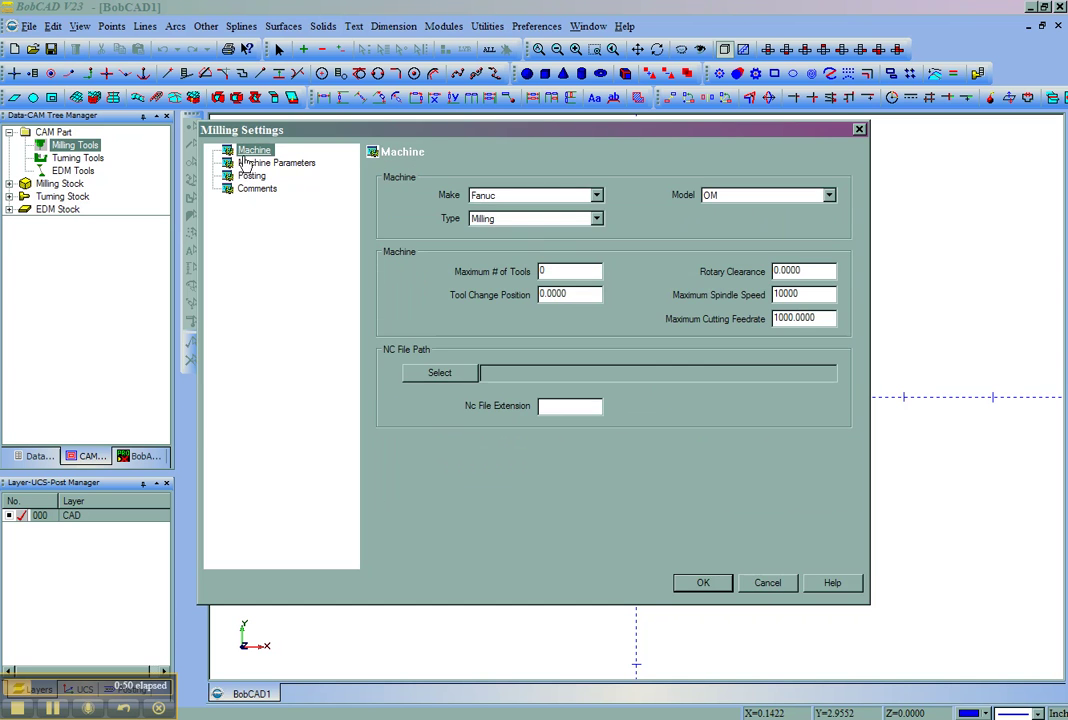
pyautogui.click(765, 583)
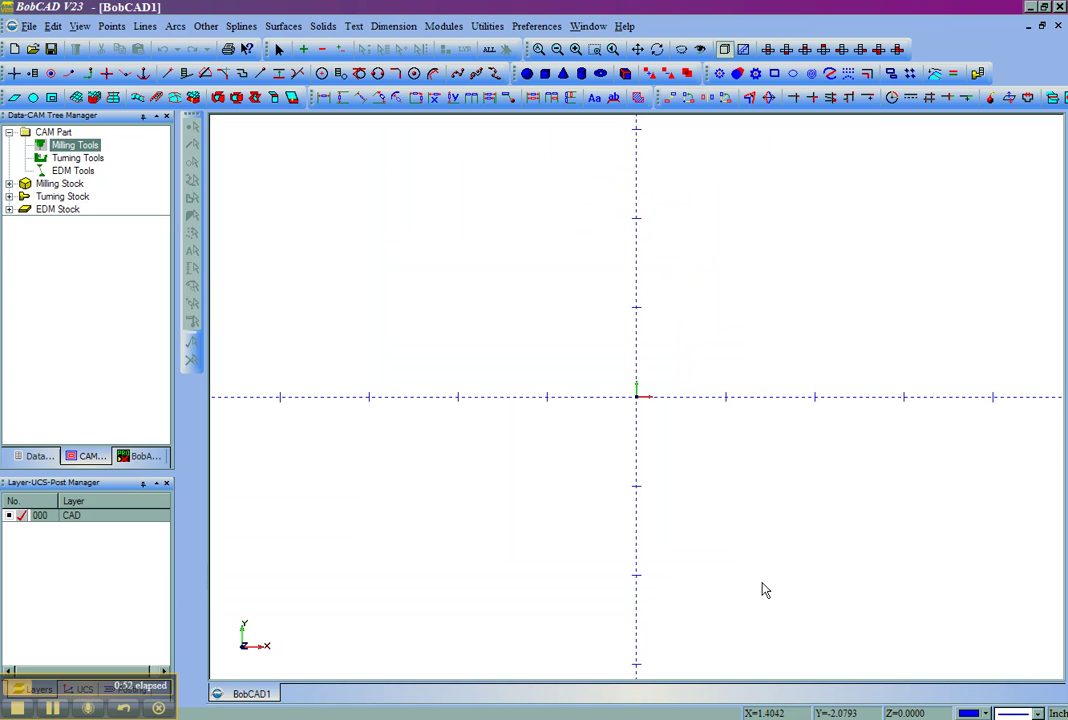
# Close BobCAD-CAM and open the program's installation folder through the properties of its V23 desktop shortcut
pyautogui.click(1058, 7)
pyautogui.click(534, 389)
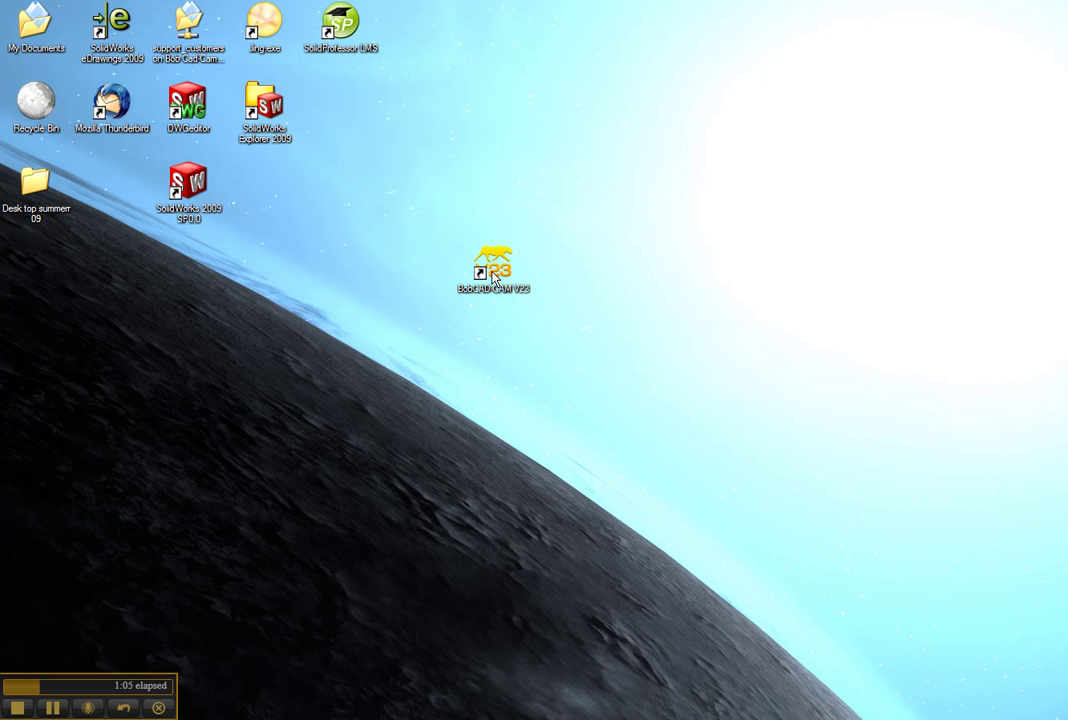
pyautogui.rightClick(497, 268)
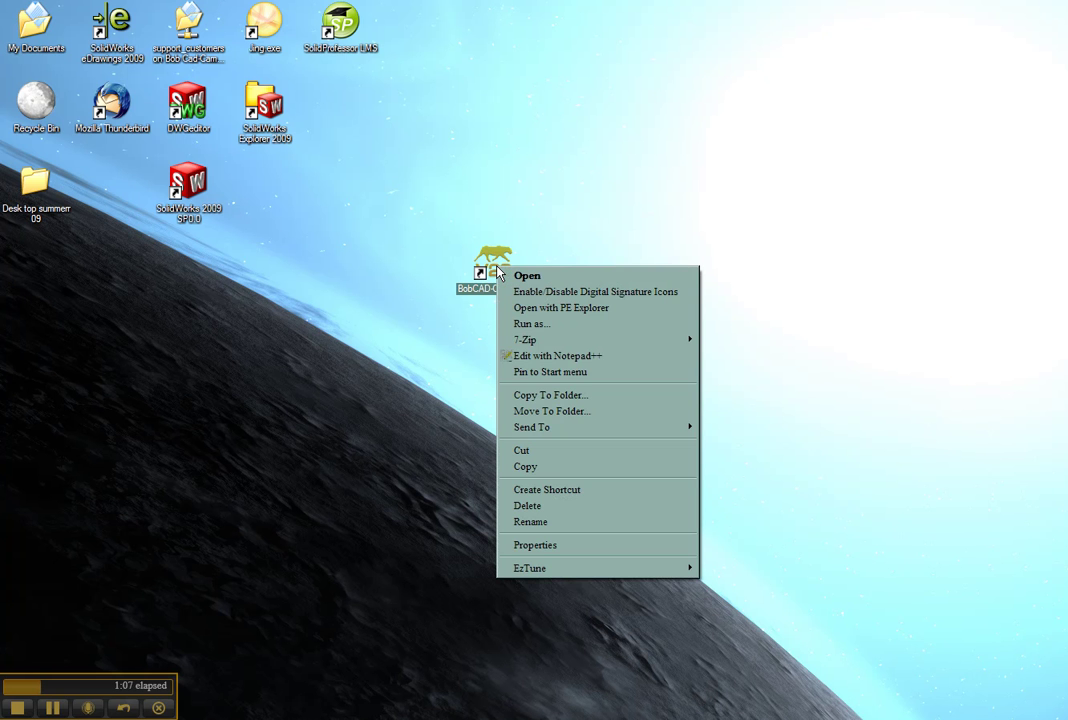
pyautogui.click(549, 547)
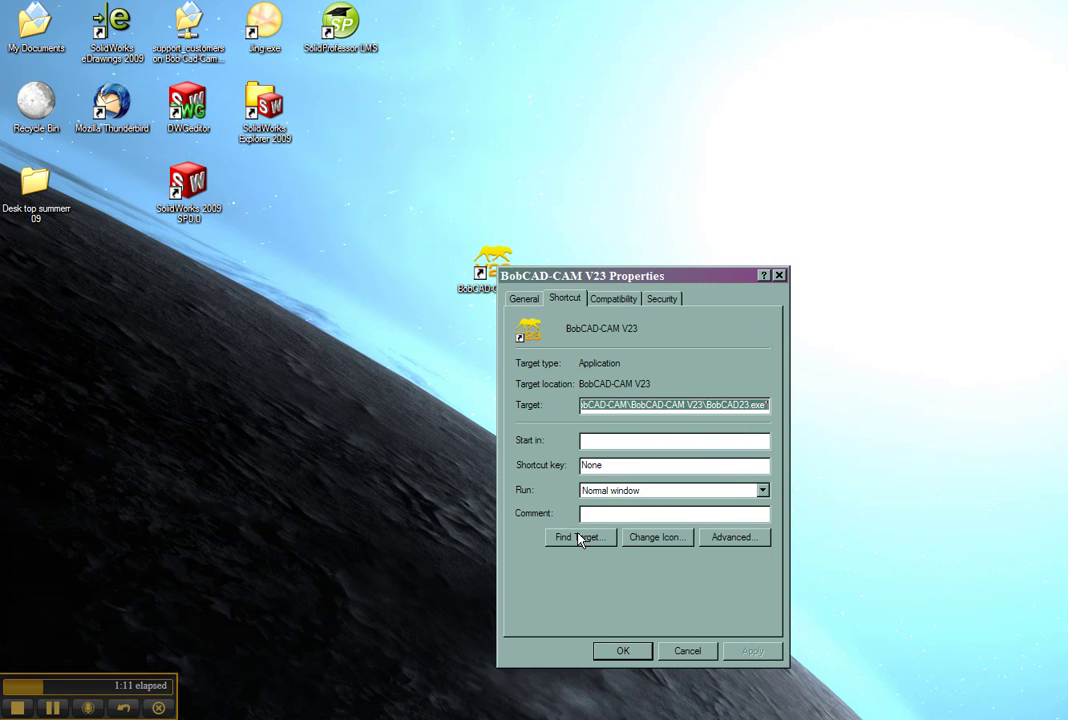
pyautogui.click(578, 537)
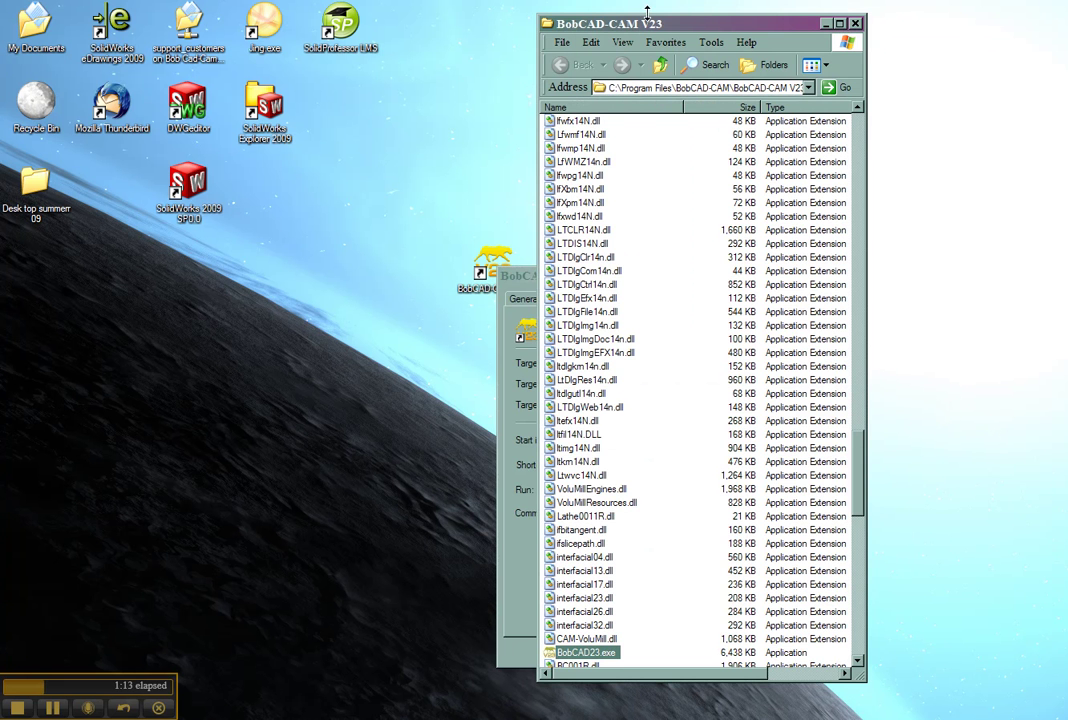
pyautogui.doubleClick(540, 22)
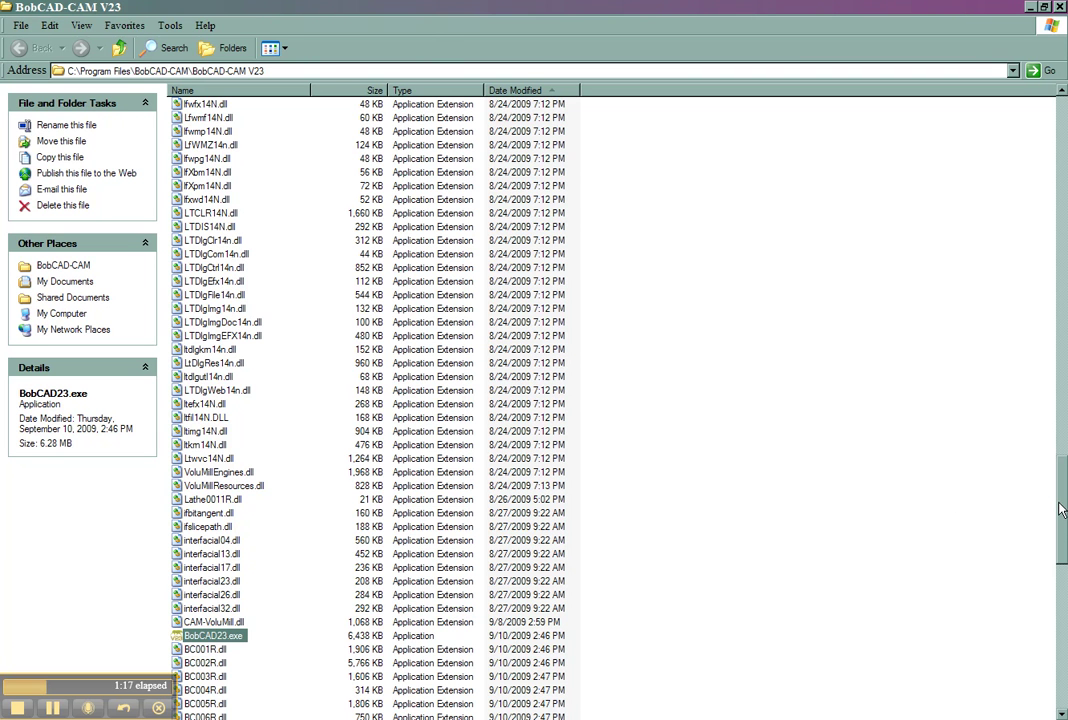
# Launch MillingMachineSetup.exe from the BobCAD-CAM V23 folder and close the folder window
pyautogui.scroll(4, 885, 422)
pyautogui.scroll(20, 1047, 478)
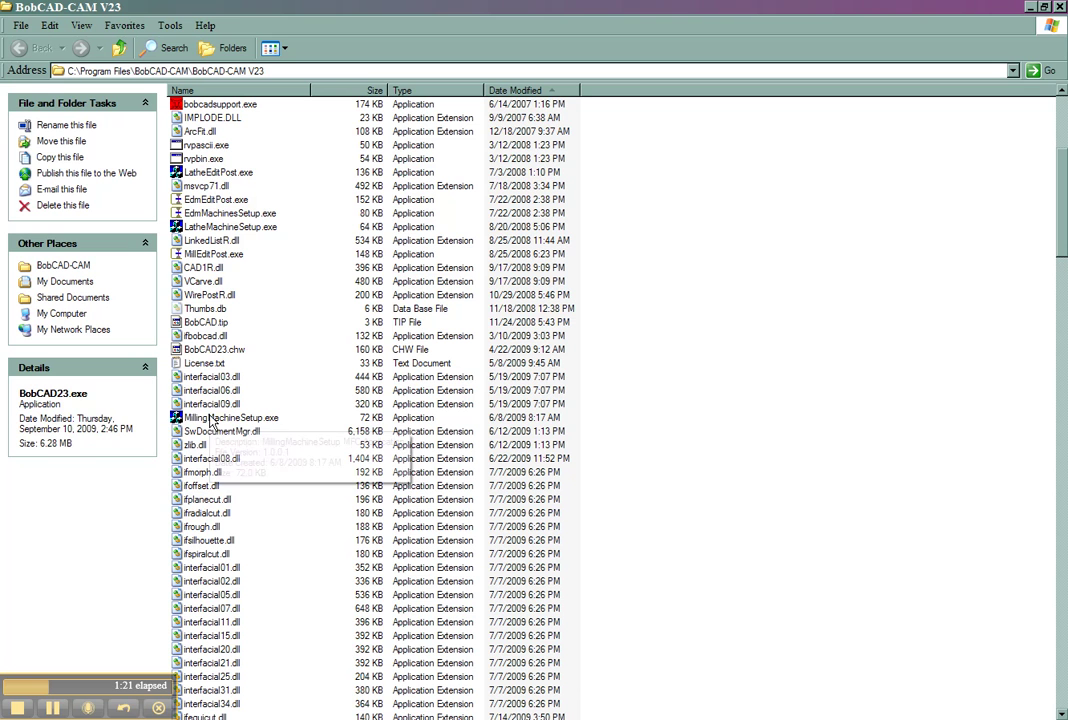
pyautogui.click(230, 417)
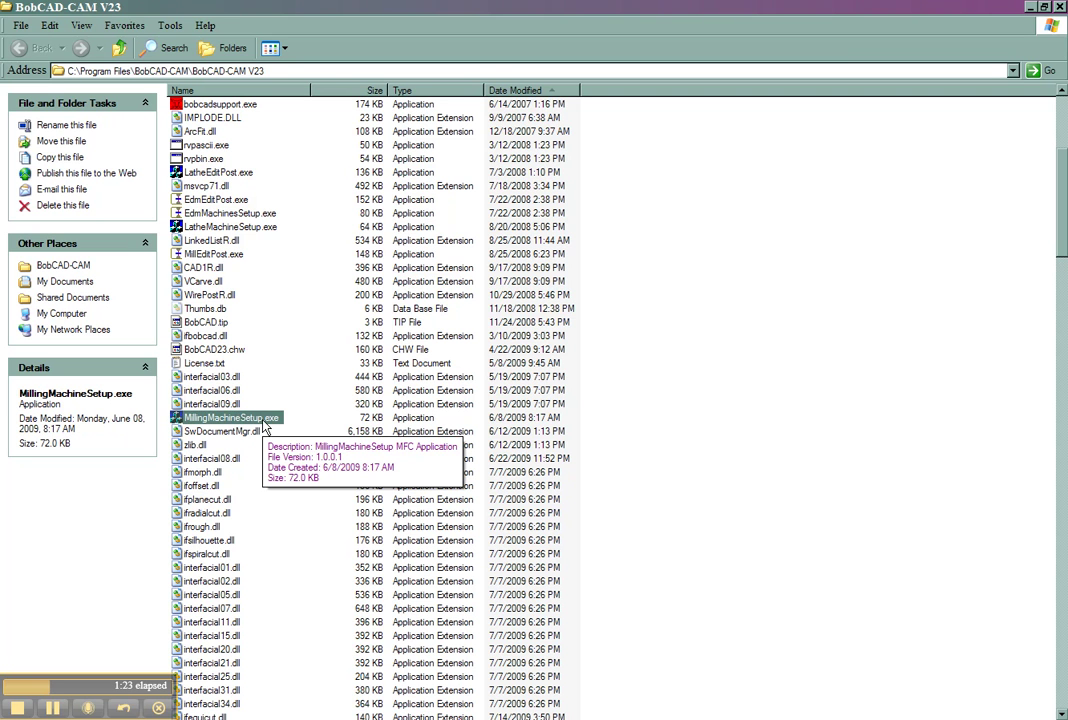
pyautogui.press('Return')
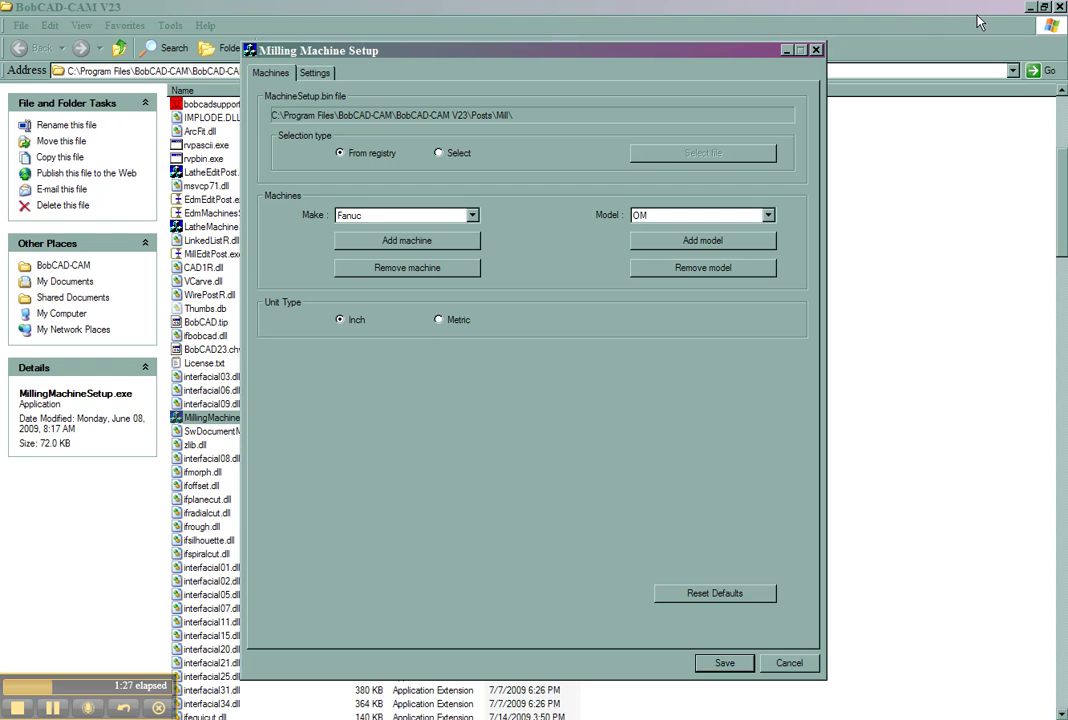
pyautogui.click(1062, 7)
# Look over the machine's settings page and the available makes and models in Milling Machine Setup
pyautogui.click(326, 74)
pyautogui.click(273, 76)
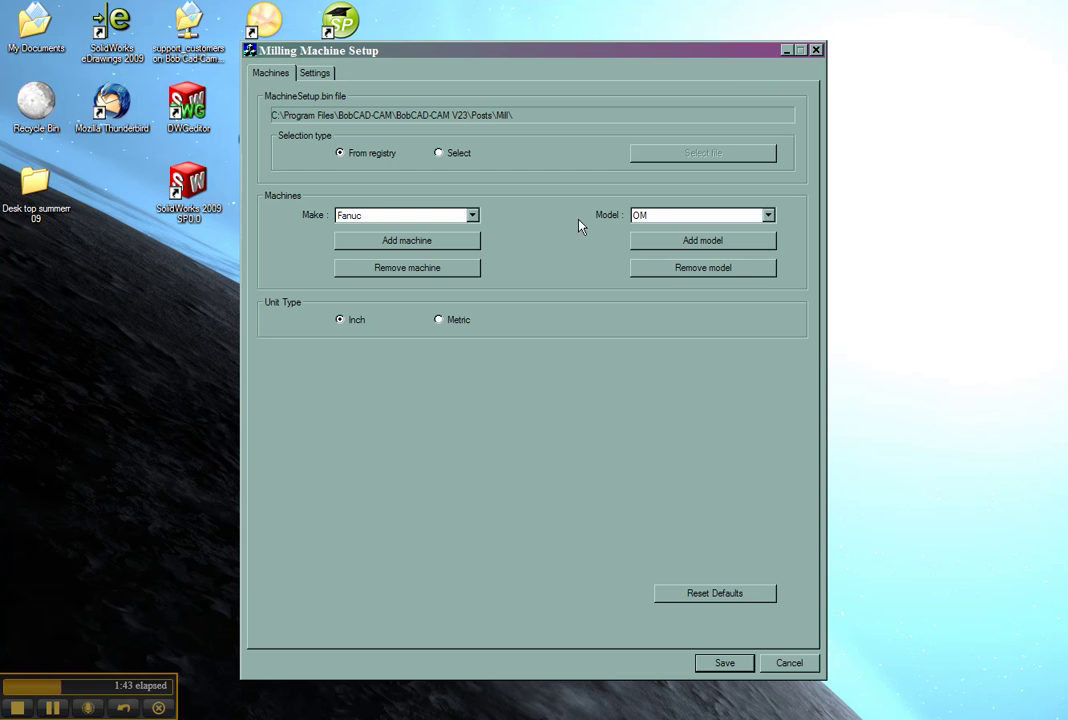
pyautogui.click(473, 216)
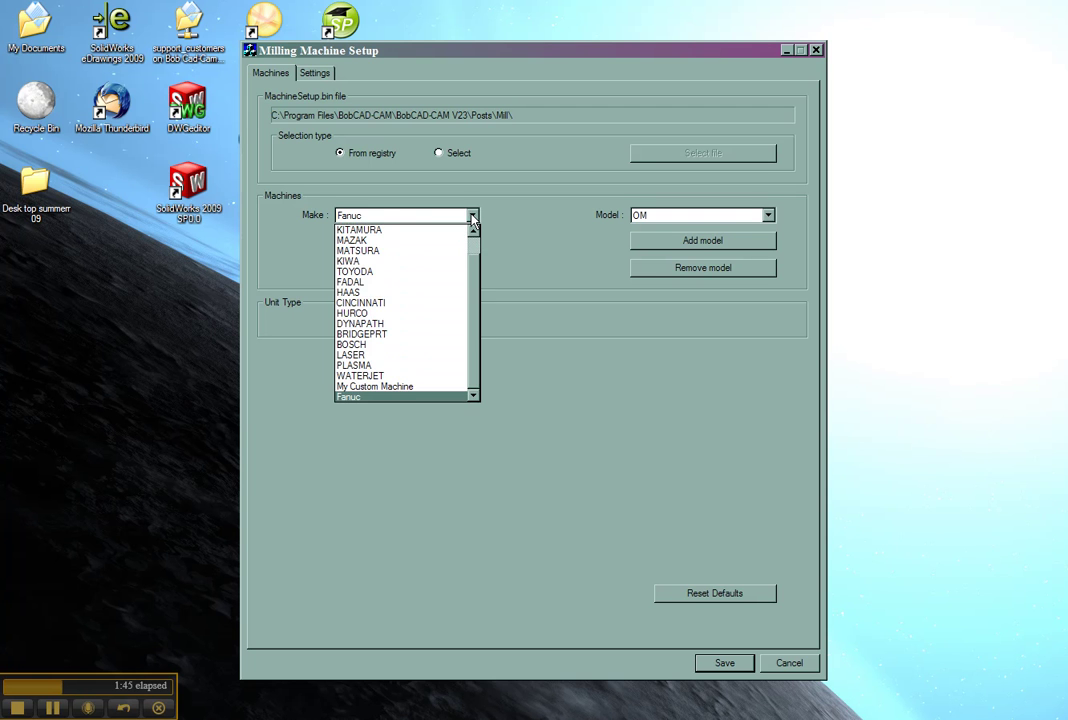
pyautogui.click(473, 218)
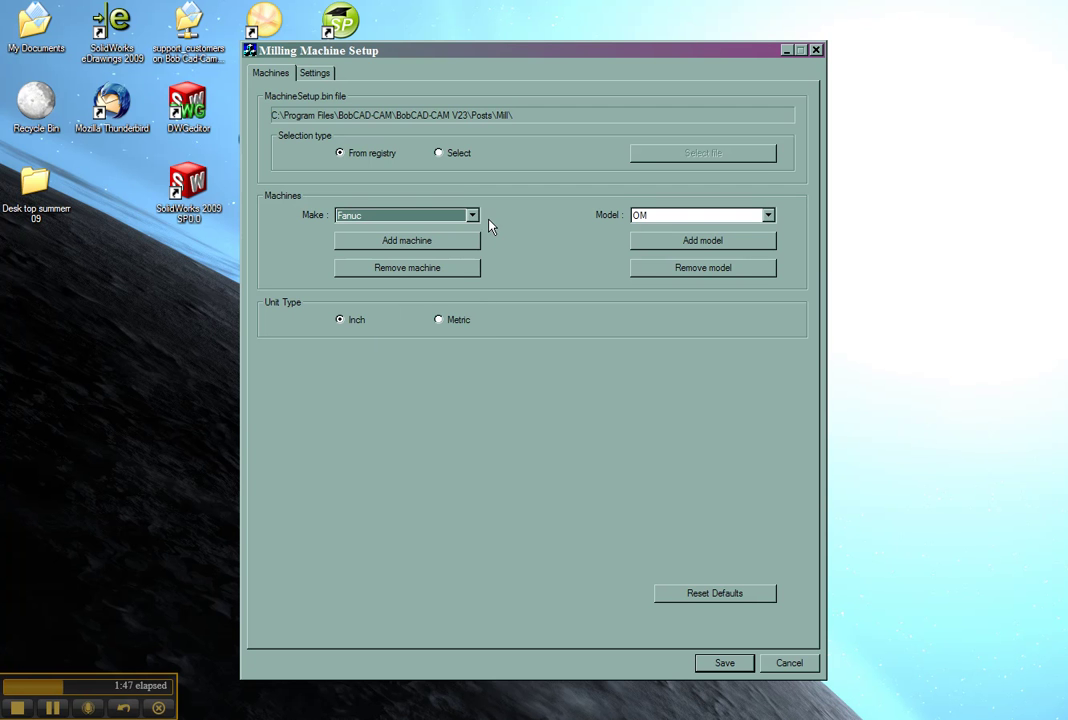
pyautogui.click(631, 222)
pyautogui.click(640, 229)
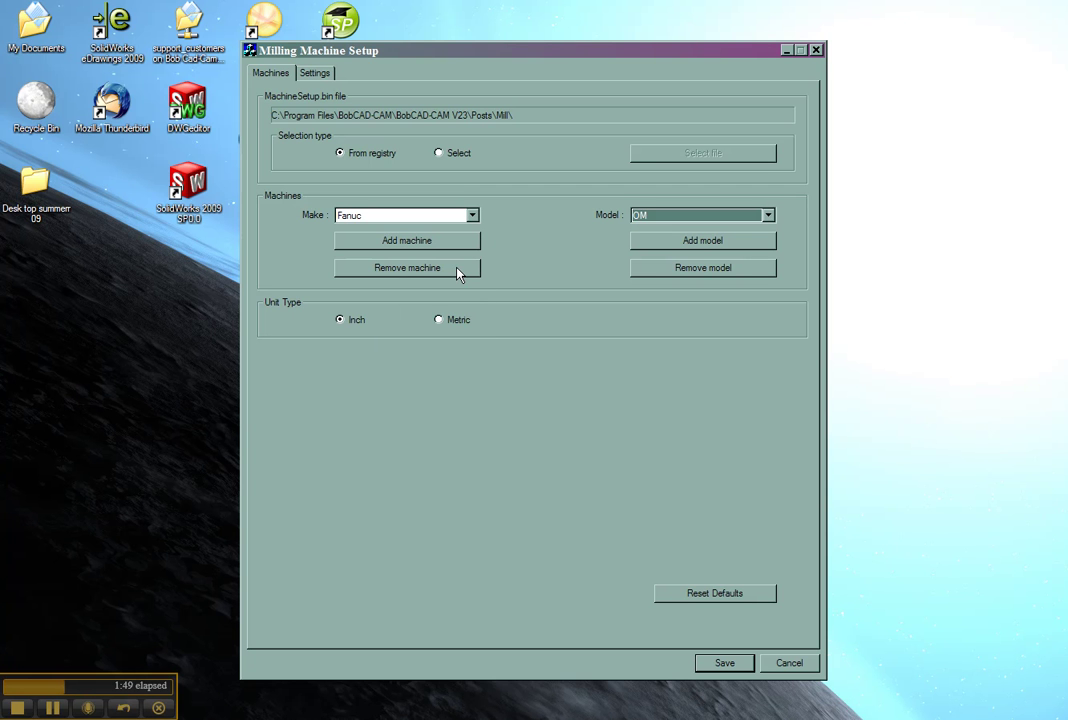
# Remove existing machines from the setup one after another, starting with Fanuc, until MORI is the selected make
pyautogui.click(457, 272)
pyautogui.click(457, 272)
pyautogui.click(457, 272)
pyautogui.click(457, 272)
pyautogui.click(457, 272)
pyautogui.click(457, 272)
pyautogui.click(457, 272)
pyautogui.click(472, 216)
pyautogui.click(473, 220)
# Rename the remaining MORI machine's make to Fanuc and its model to OM
pyautogui.click(314, 73)
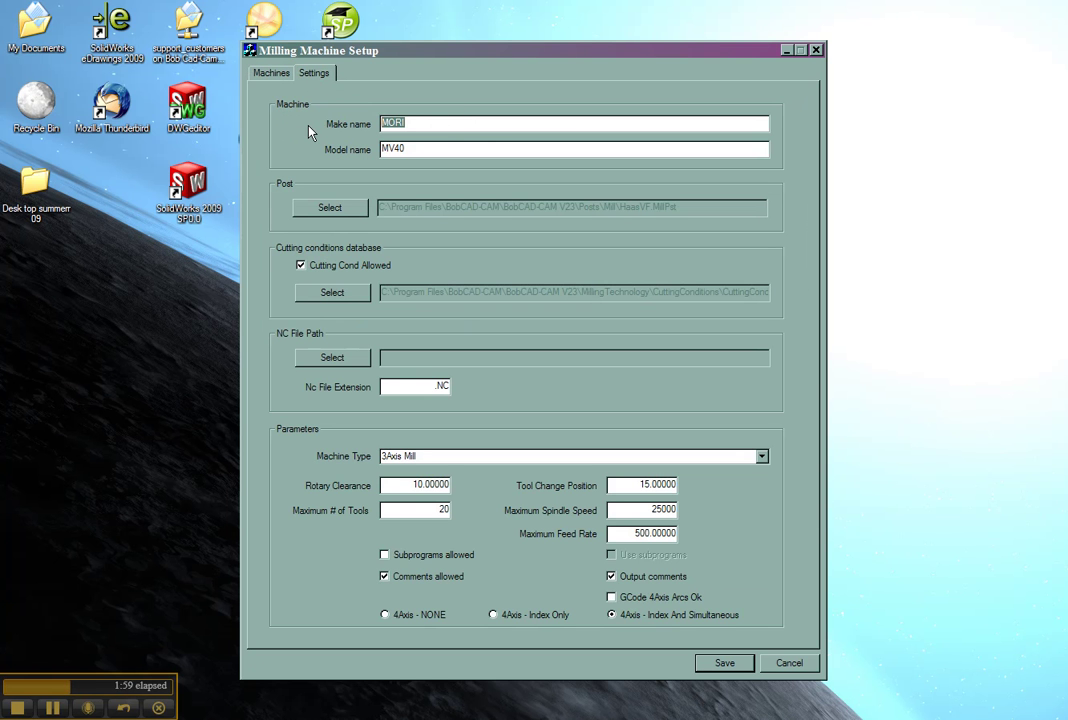
pyautogui.write('Fanuc')
pyautogui.doubleClick(420, 149)
pyautogui.write('OM')
# Assign the Fanuc0M.MillPst post processor to the Fanuc OM machine
pyautogui.click(323, 209)
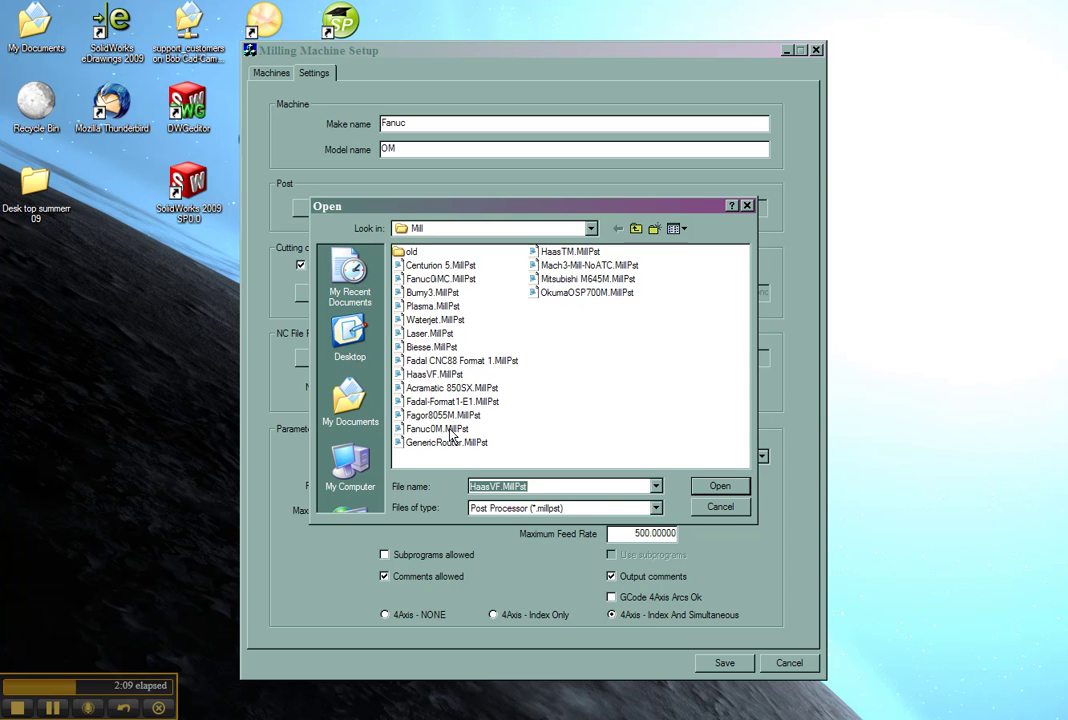
pyautogui.click(437, 428)
pyautogui.click(722, 488)
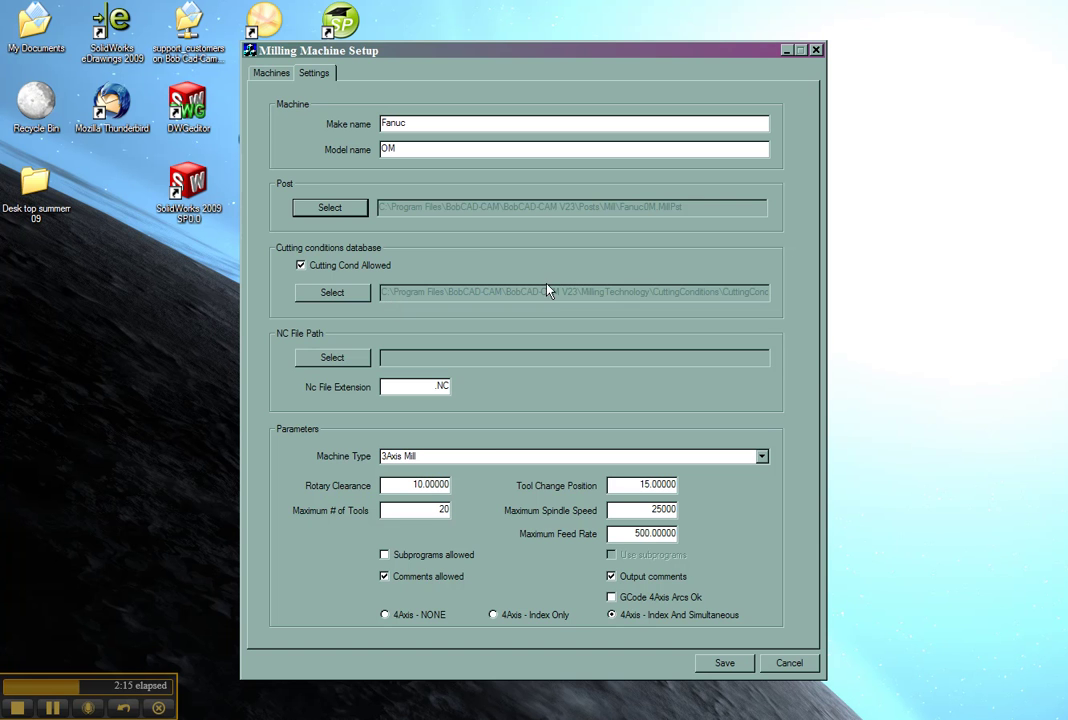
# Set the NC file path to the Desktop and the NC file extension to .tap
pyautogui.click(314, 354)
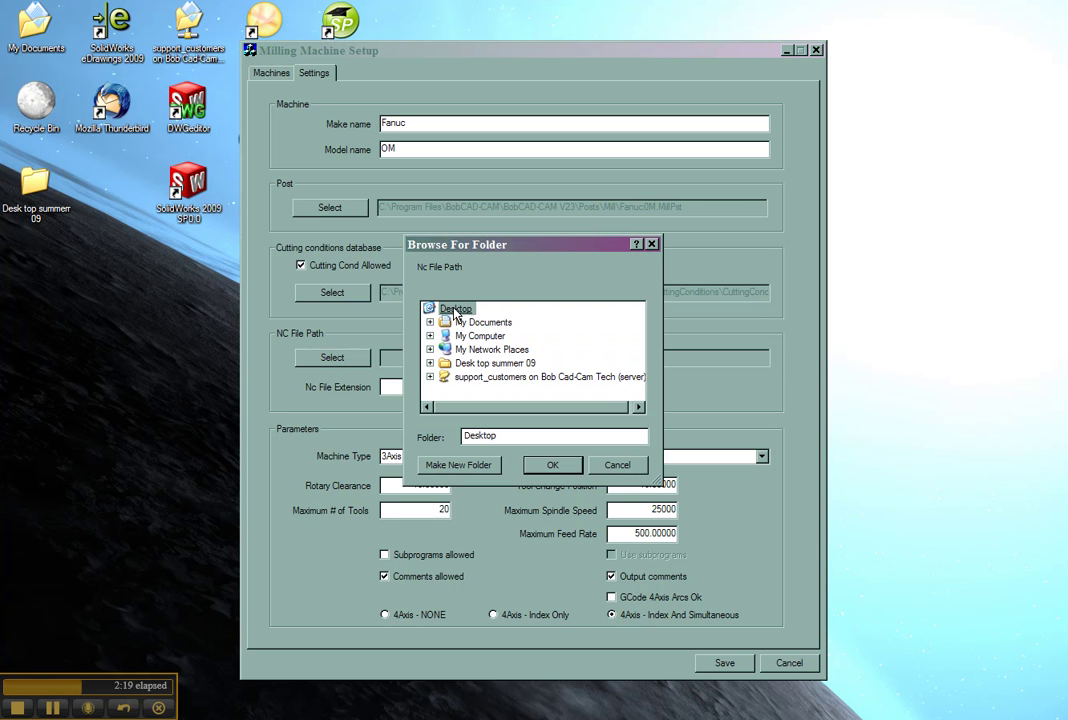
pyautogui.click(552, 465)
pyautogui.moveTo(424, 385); pyautogui.dragTo(465, 383)
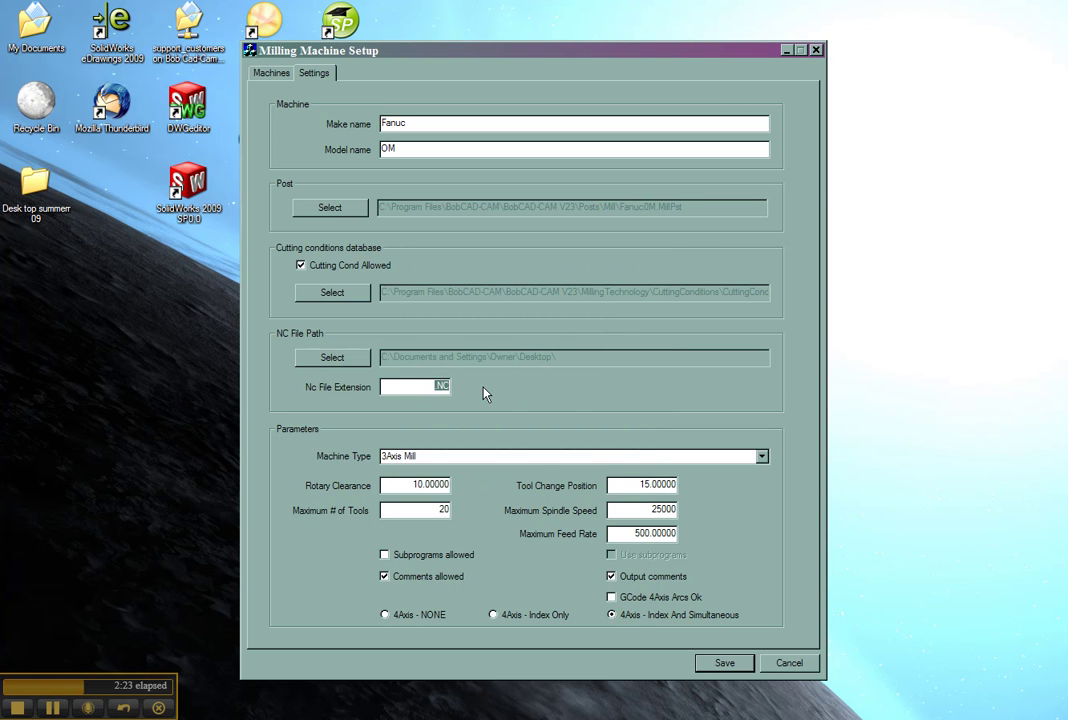
pyautogui.write('.Tap')
pyautogui.press('Tab')
pyautogui.press('Tab')
# Set the rotary clearance and tool change position to 0 and the maximum feed rate to 2000
pyautogui.moveTo(411, 485); pyautogui.dragTo(460, 483)
pyautogui.write('0')
pyautogui.moveTo(441, 510); pyautogui.dragTo(463, 510)
pyautogui.moveTo(609, 484); pyautogui.dragTo(686, 484)
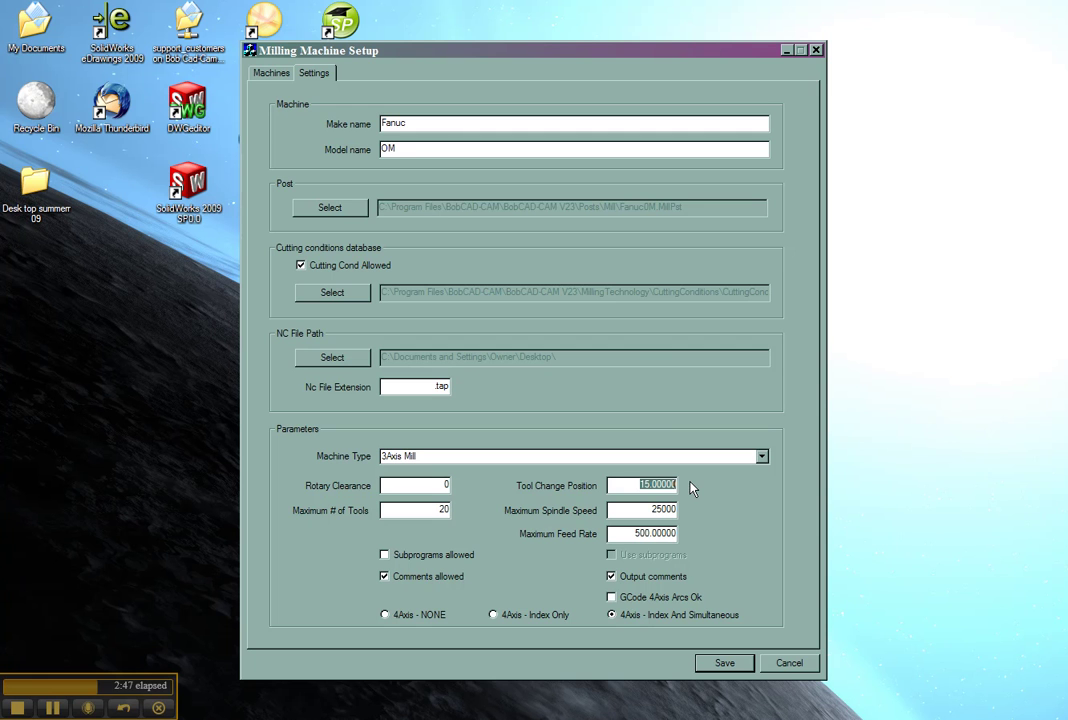
pyautogui.write('0')
pyautogui.moveTo(612, 510); pyautogui.dragTo(725, 513)
pyautogui.moveTo(612, 534); pyautogui.dragTo(742, 530)
pyautogui.write('8')
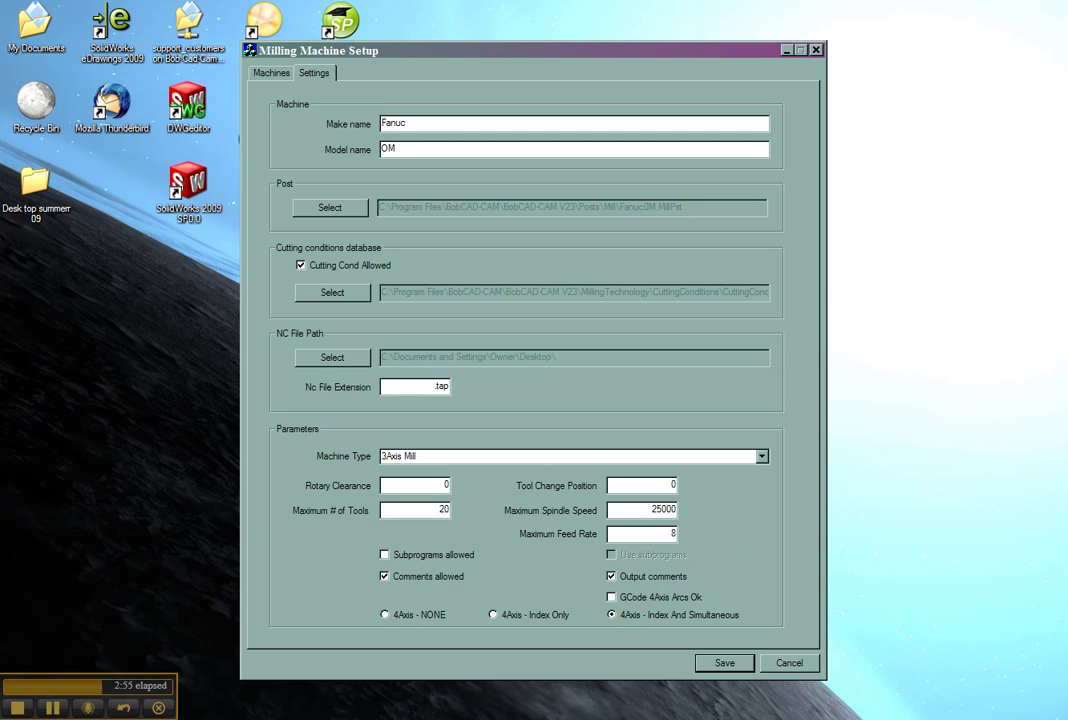
pyautogui.press('BackSpace')
pyautogui.write('2000')
# Allow subprograms for the Fanuc OM machine and save the setup
pyautogui.click(384, 555)
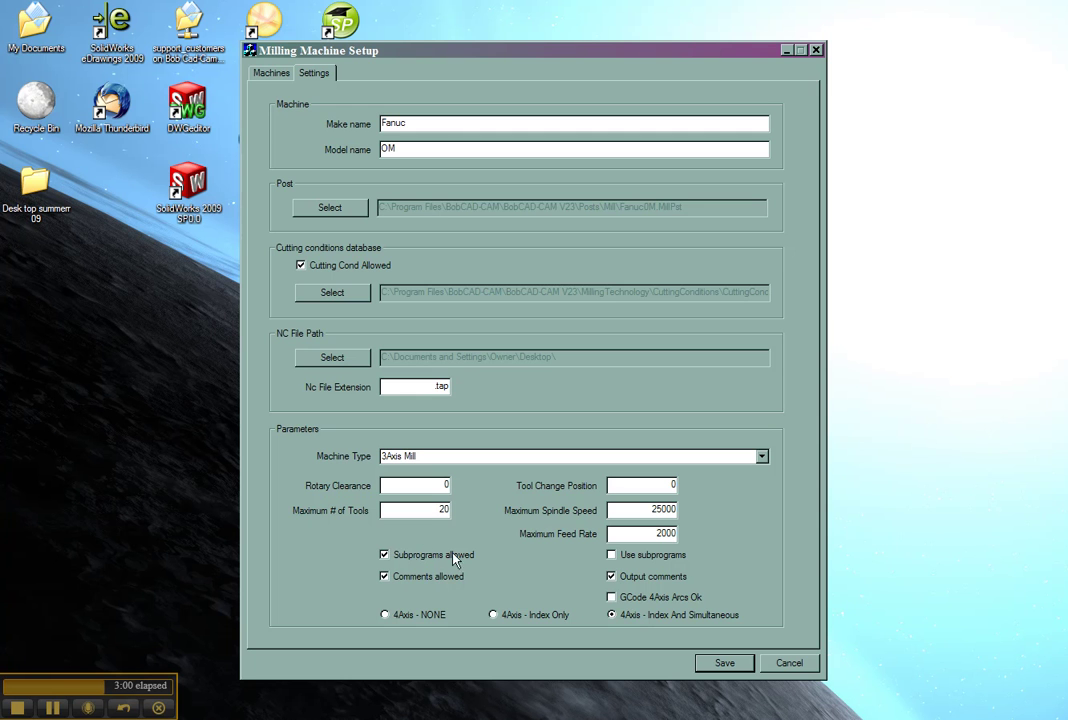
pyautogui.click(615, 560)
pyautogui.click(710, 672)
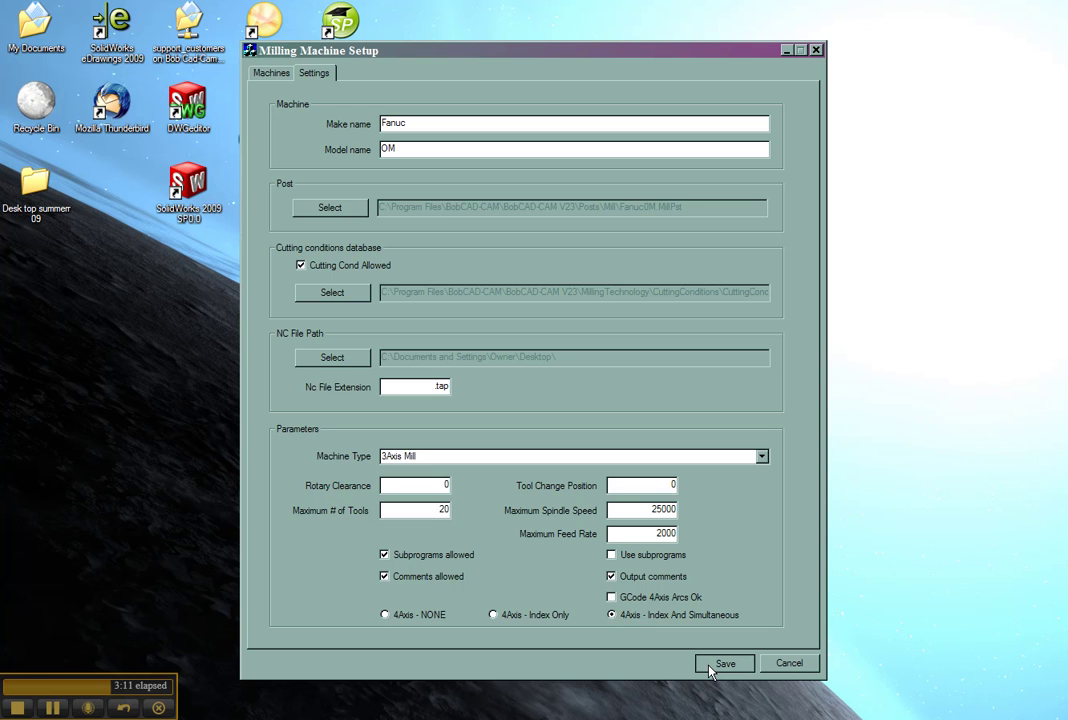
# Add a new machine with the make name My Custom Machine and the model name Custom 1
pyautogui.click(270, 73)
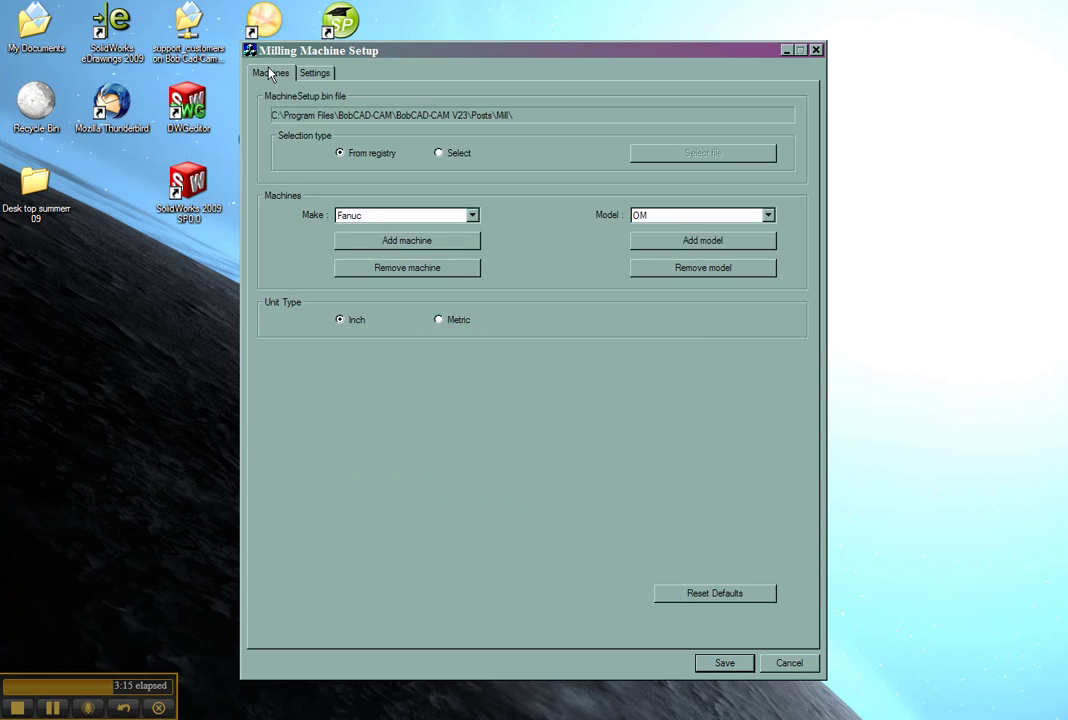
pyautogui.click(432, 246)
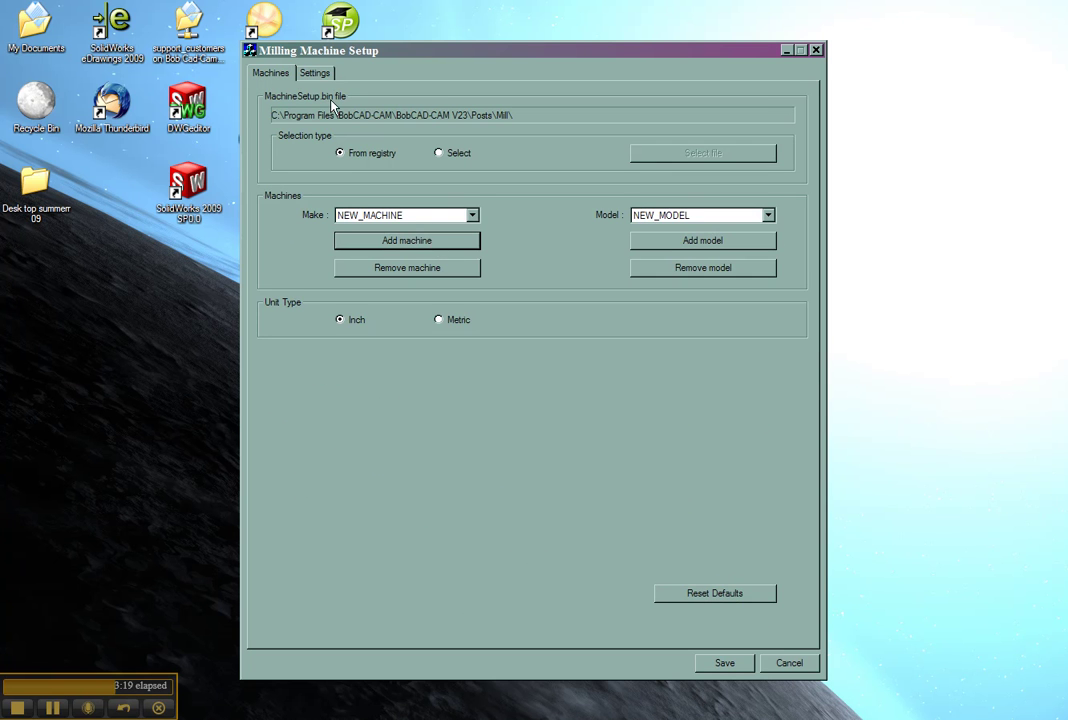
pyautogui.click(315, 75)
pyautogui.write('My Custom Machine')
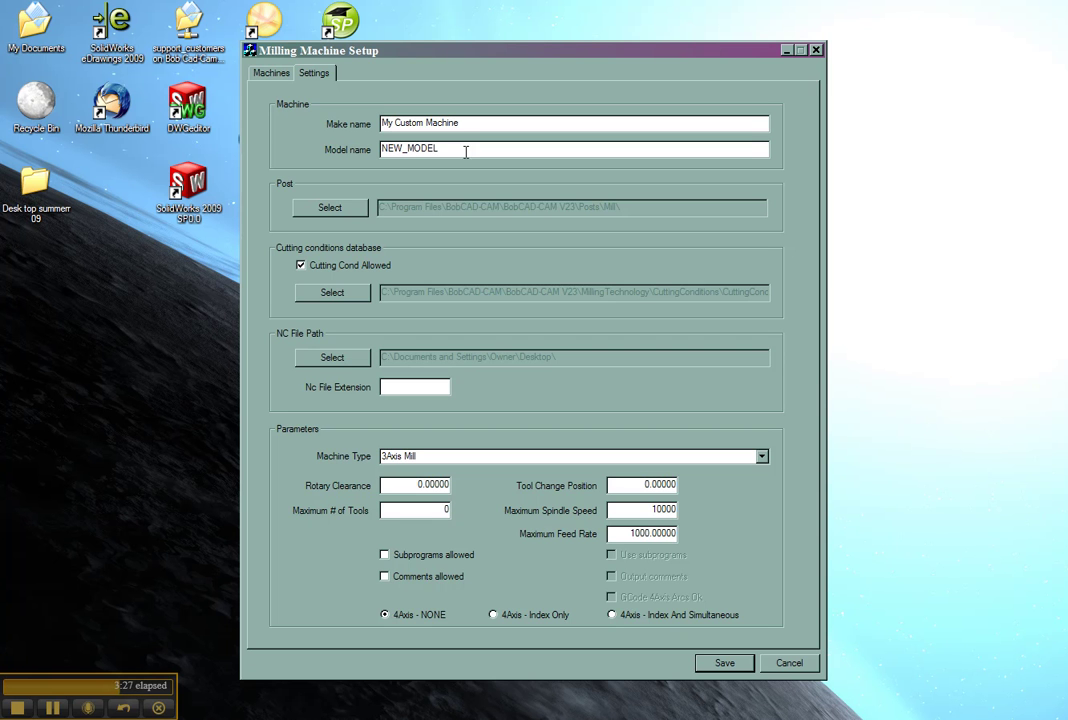
pyautogui.moveTo(465, 151); pyautogui.dragTo(323, 166)
pyautogui.write('Custom 1')
pyautogui.click(260, 76)
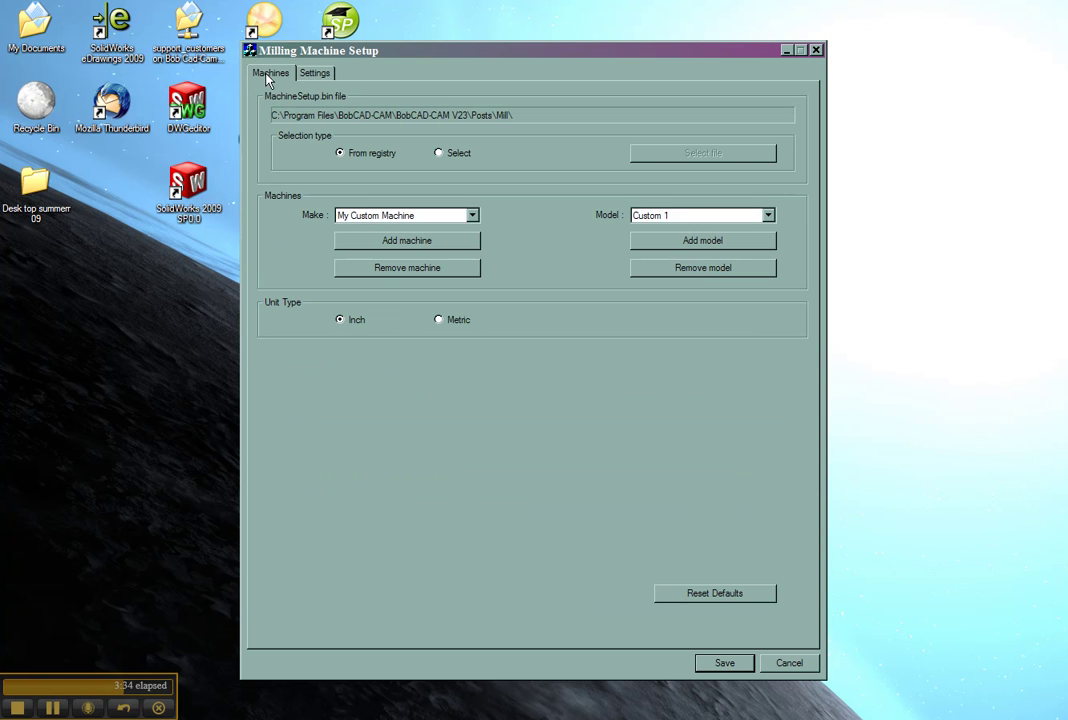
# Try to remove the Custom 1 model from My Custom Machine and check its model list
pyautogui.click(698, 272)
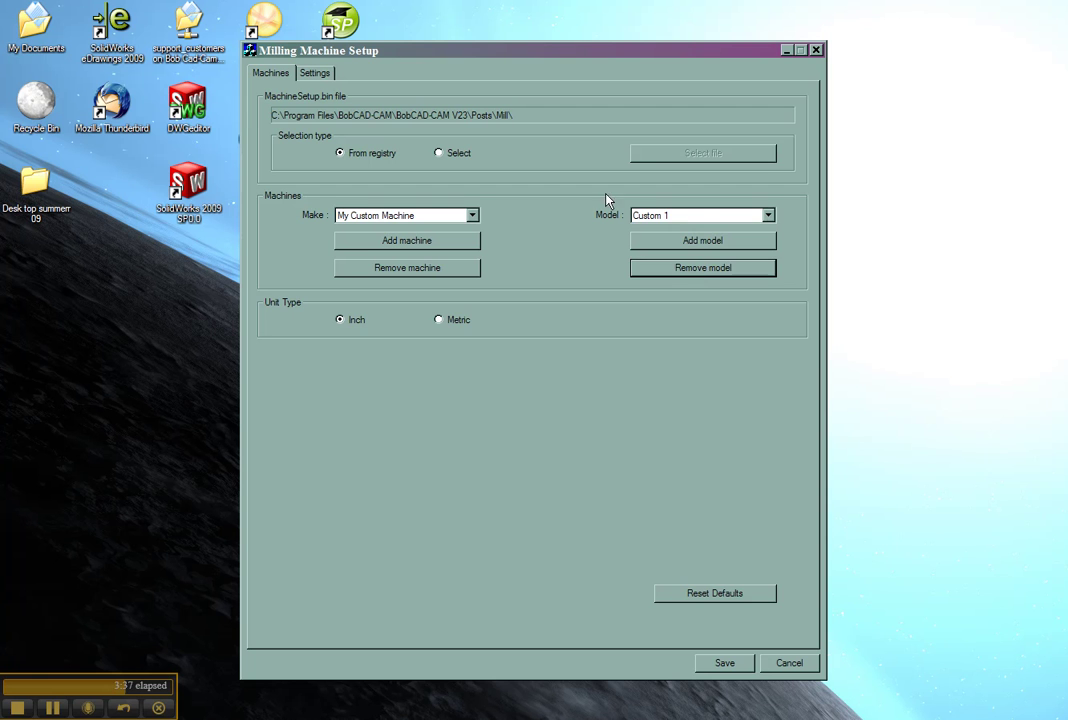
pyautogui.click(690, 217)
pyautogui.click(720, 231)
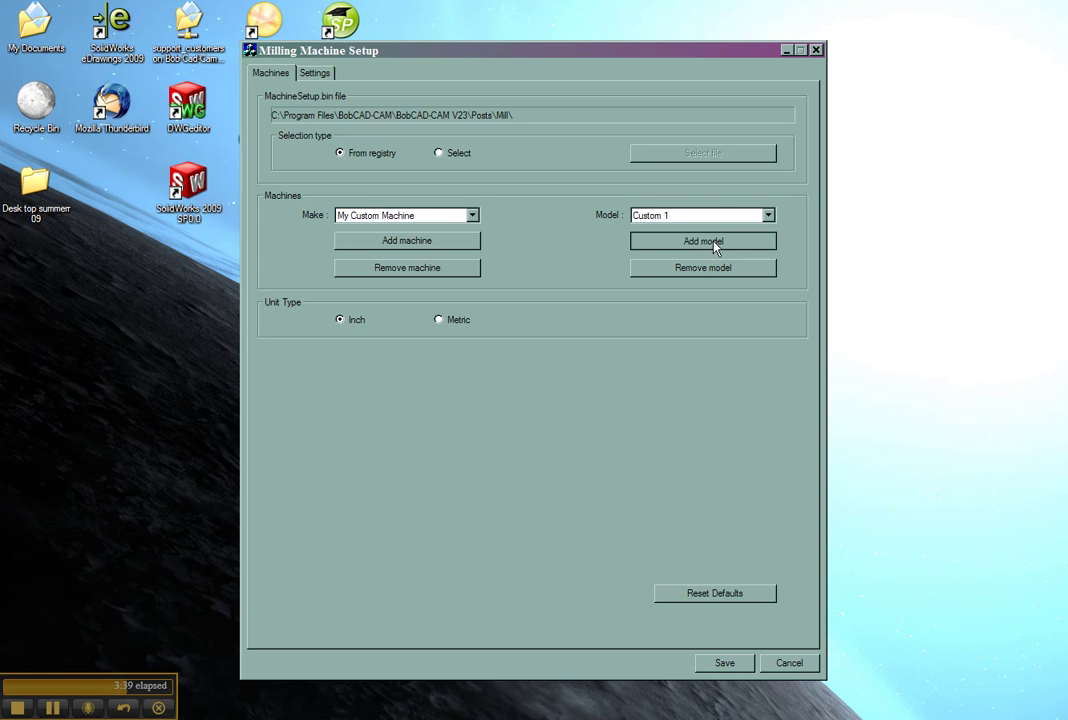
# Add a second model named Custom 2 to the My Custom Machine make
pyautogui.click(714, 242)
pyautogui.click(652, 217)
pyautogui.click(665, 220)
pyautogui.click(316, 73)
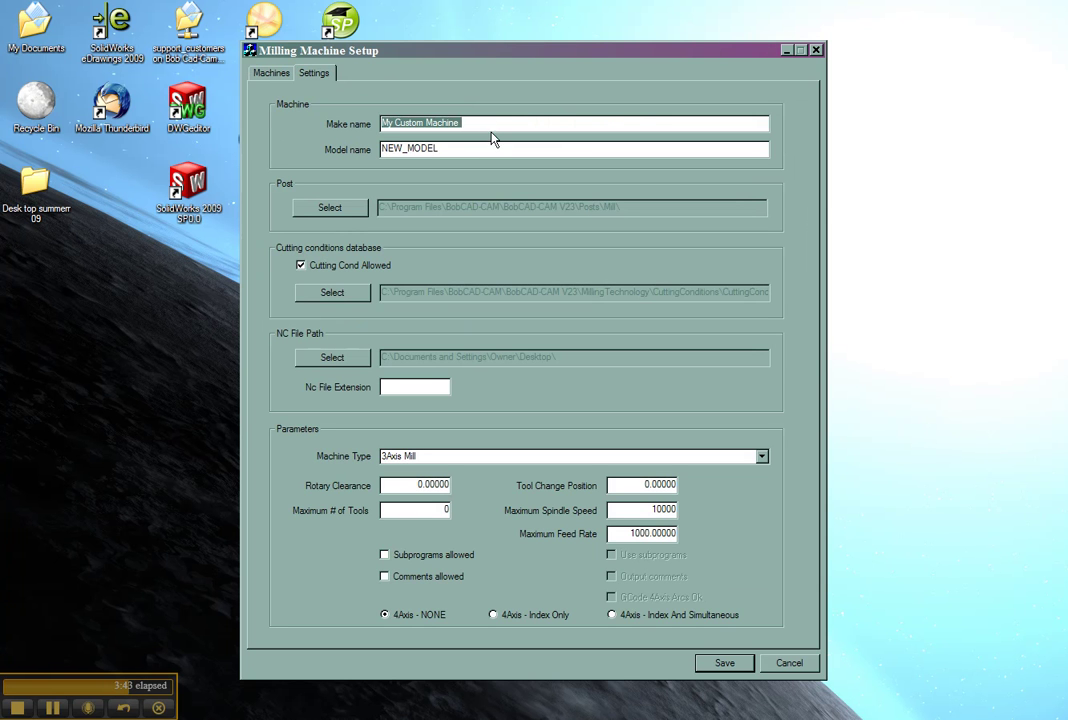
pyautogui.press('Tab')
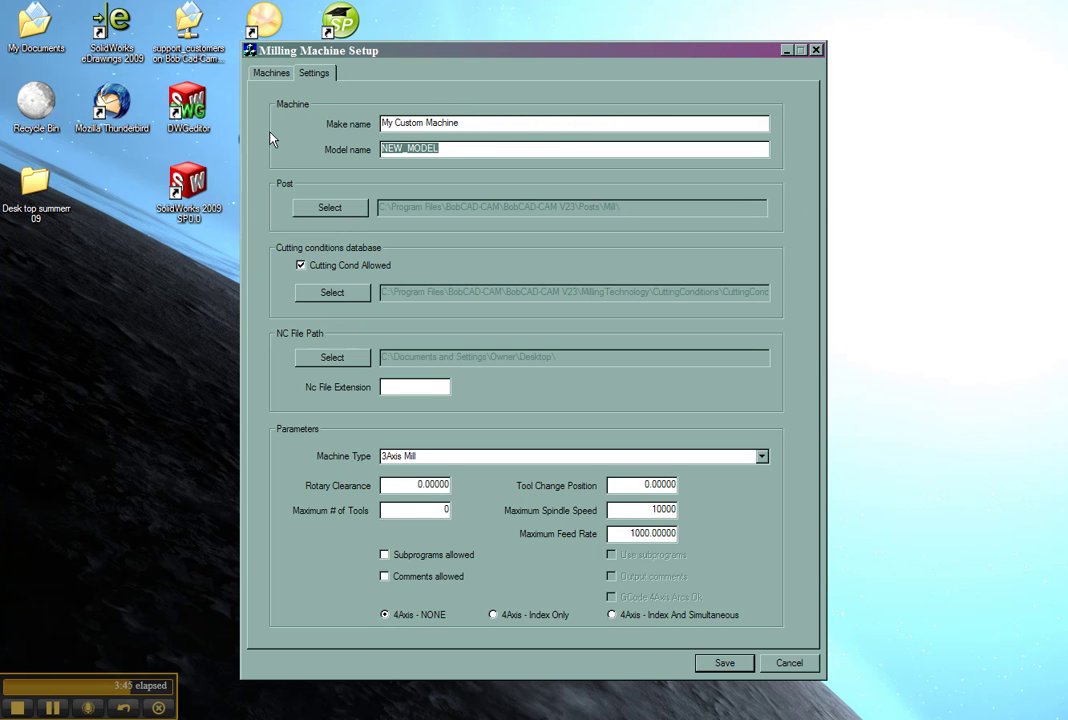
pyautogui.write('Cus')
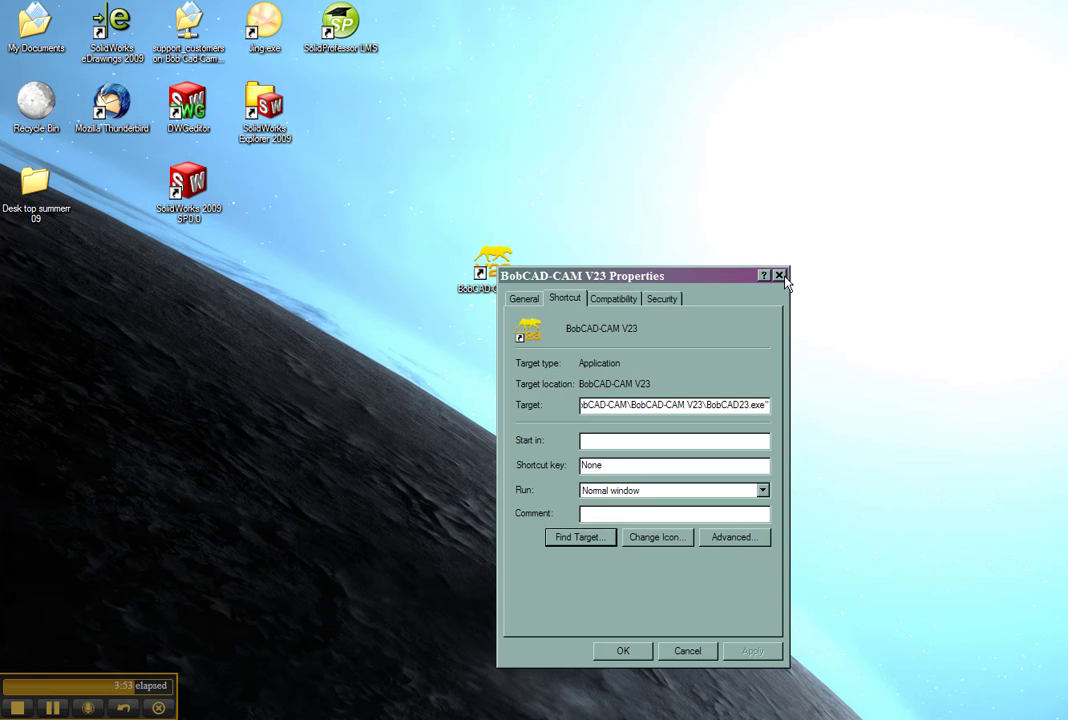
# Dismiss the shortcut properties, switch to BobCAD-CAM V23, and open the current settings of Milling Tools in the CAM tree
pyautogui.press('Escape')
pyautogui.click(52, 707)
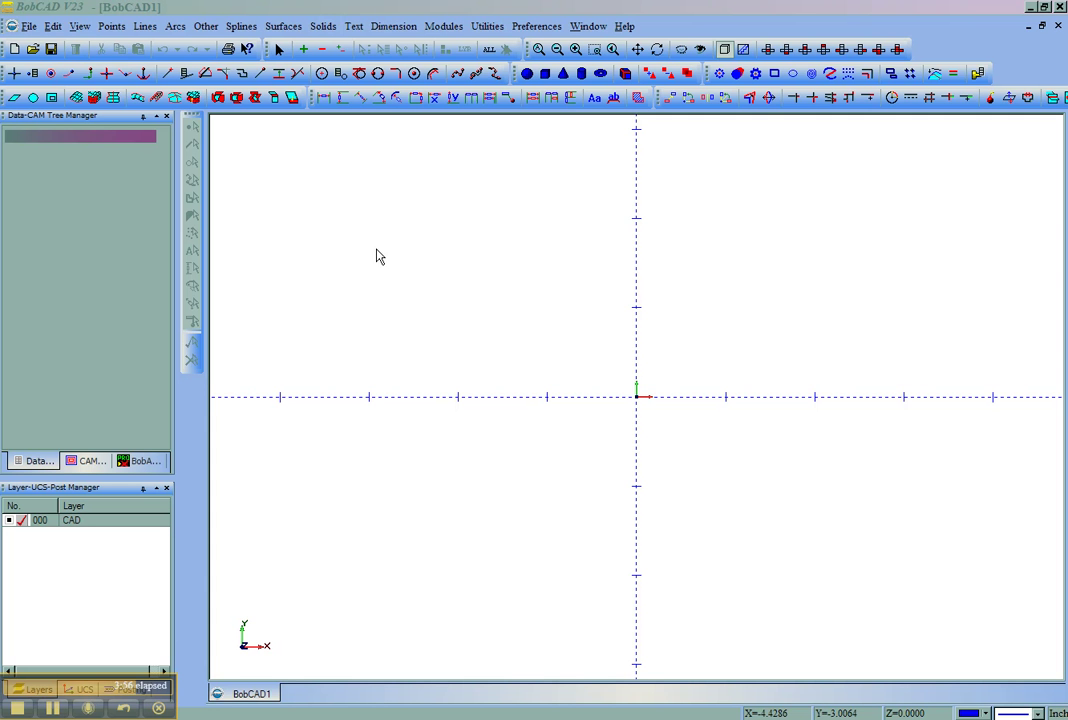
pyautogui.click(90, 463)
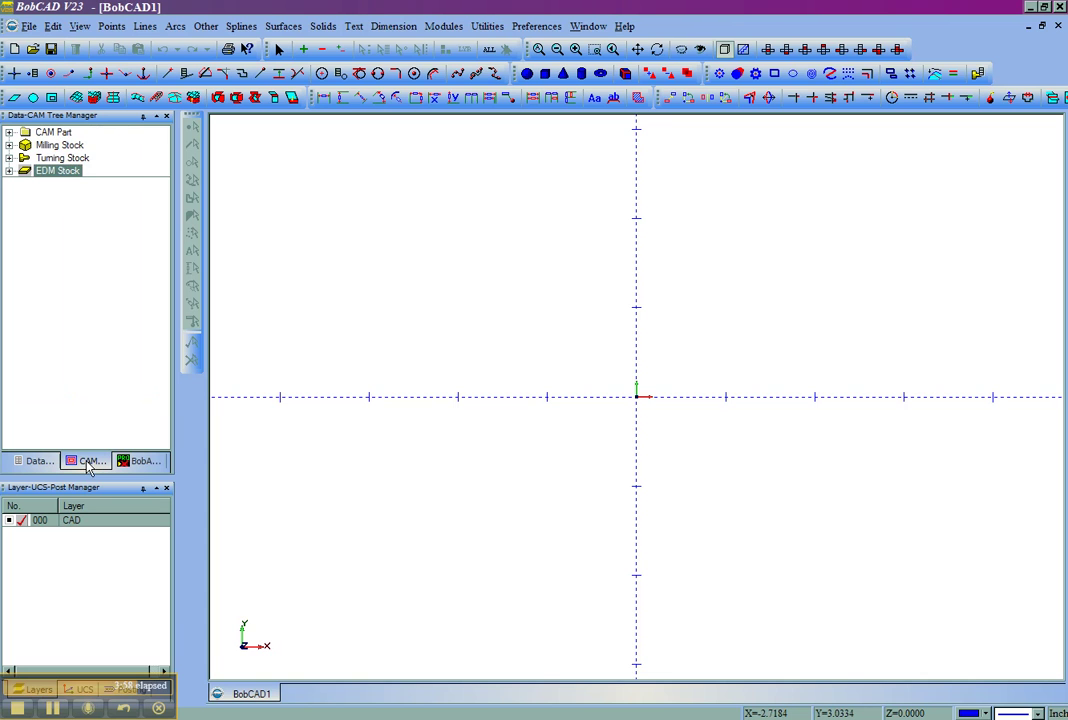
pyautogui.click(9, 133)
pyautogui.click(77, 147)
pyautogui.rightClick(78, 148)
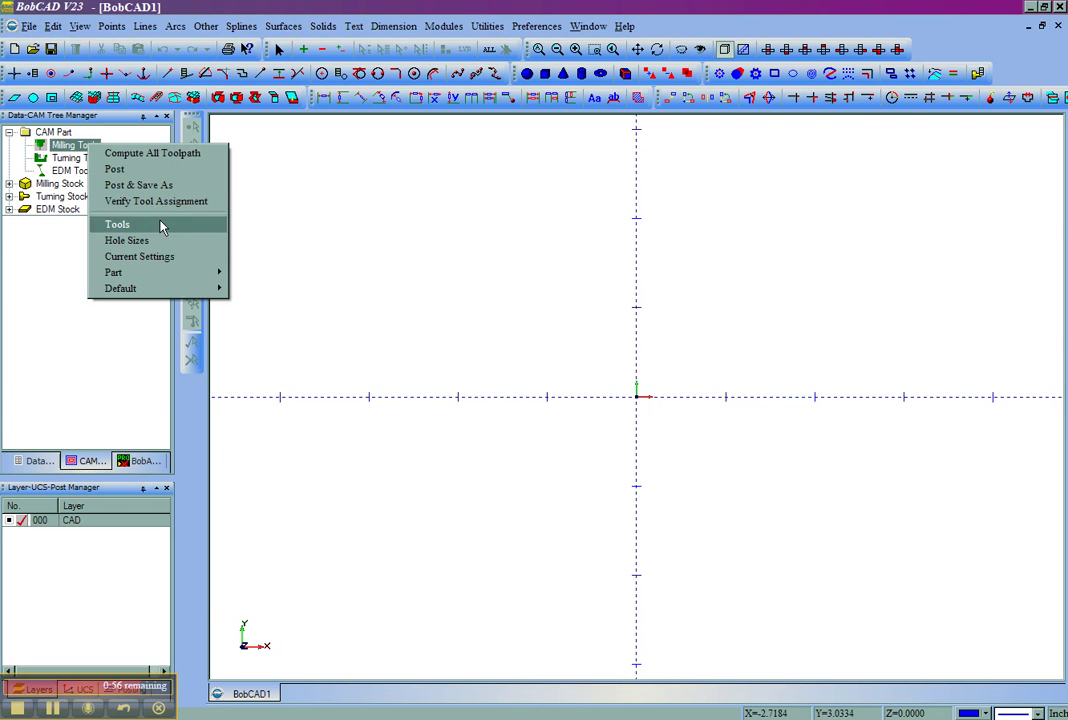
pyautogui.click(165, 257)
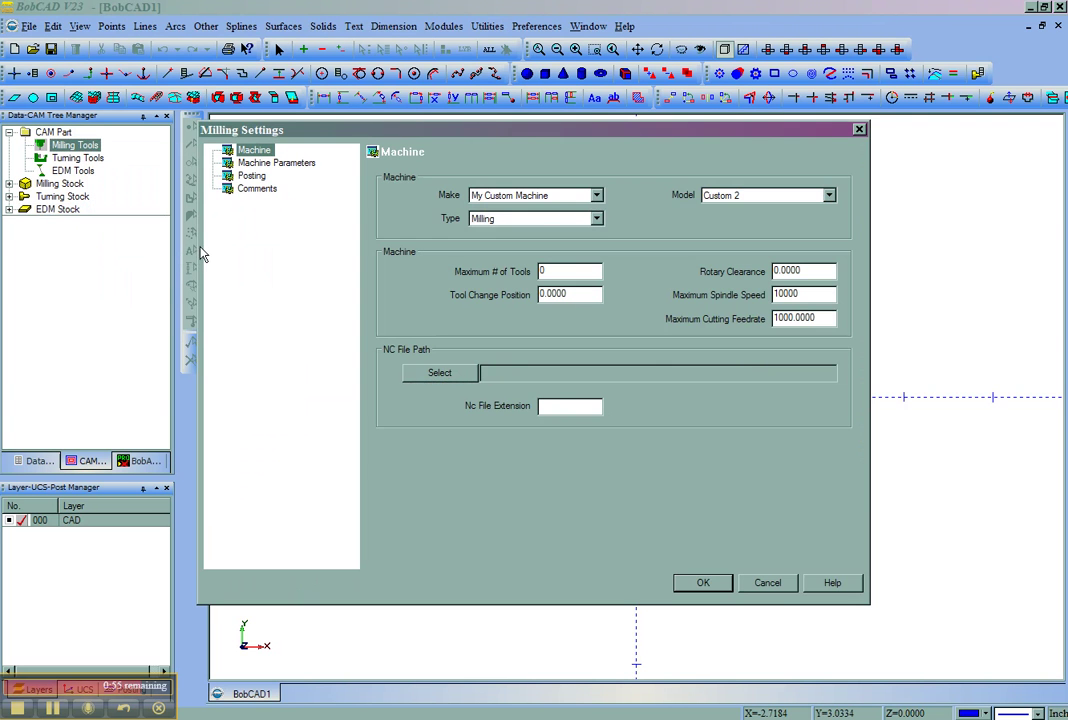
# Choose Fanuc as the machine make and OM as the model in the milling settings
pyautogui.click(596, 197)
pyautogui.click(488, 210)
pyautogui.click(758, 196)
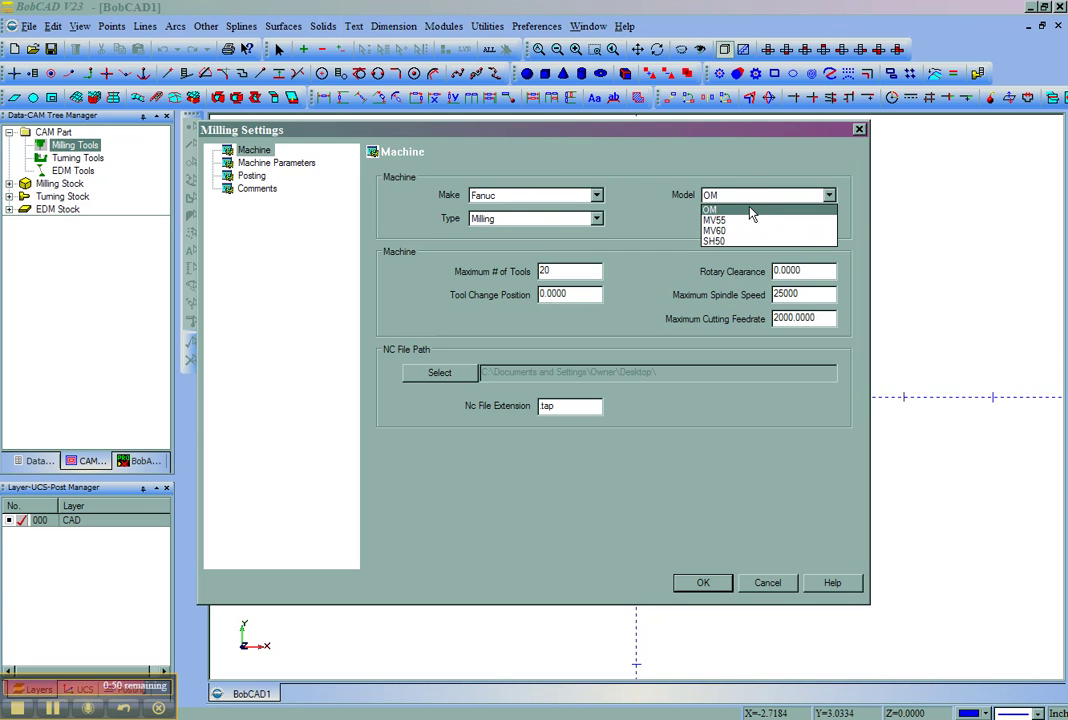
pyautogui.click(705, 197)
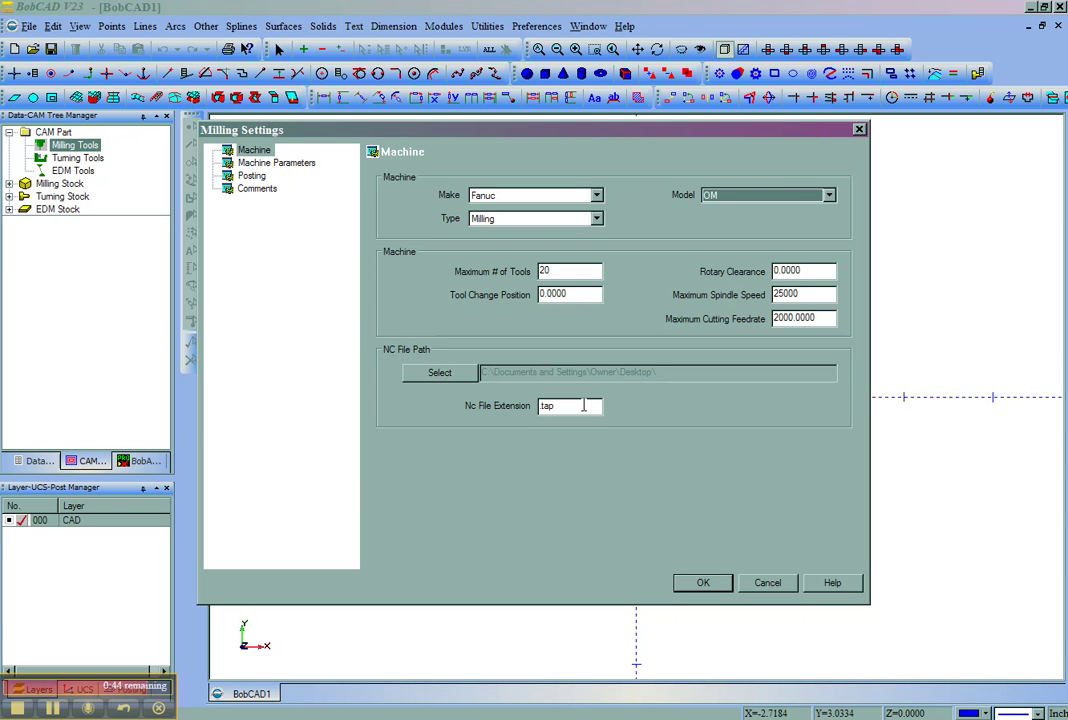
# Check the NC file extension and the post processor path for the Fanuc OM machine, and accept the milling settings
pyautogui.click(584, 406)
pyautogui.click(251, 175)
pyautogui.doubleClick(745, 191)
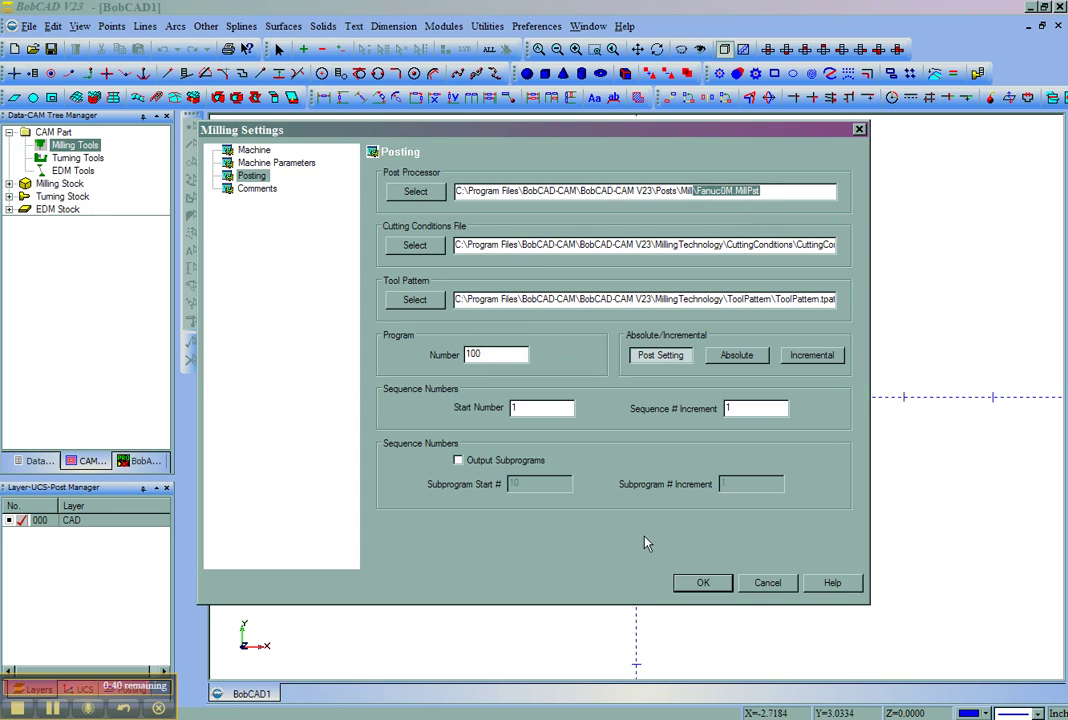
pyautogui.click(703, 582)
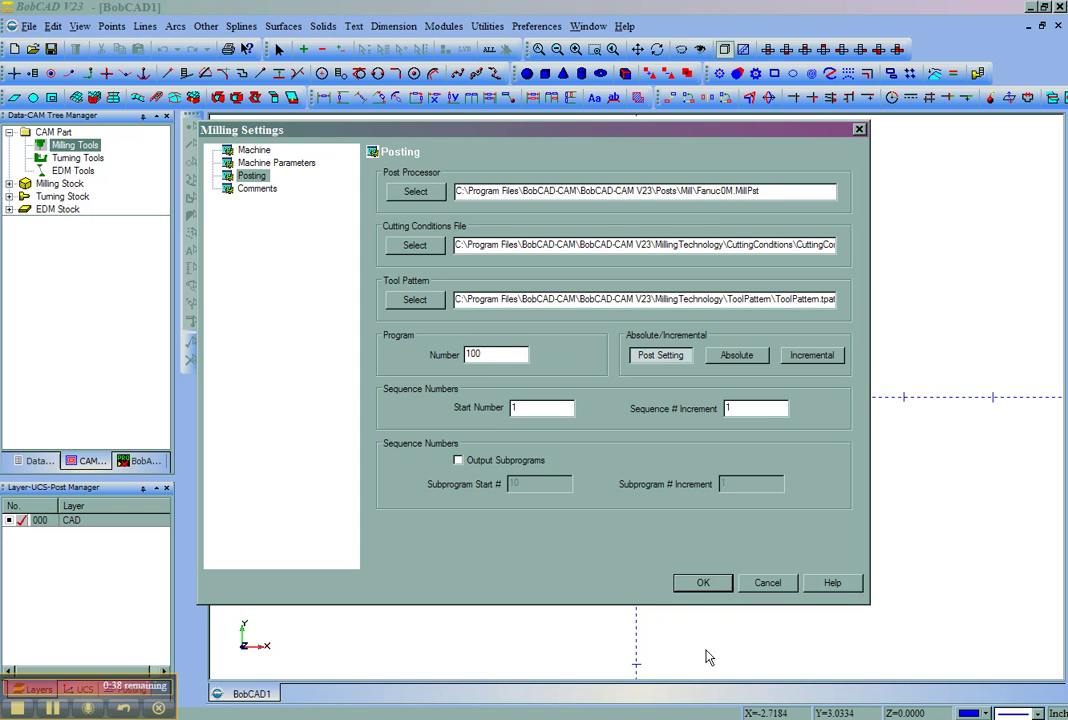
pyautogui.press('Return')
# Expand Milling Stock in the CAM tree to check its assigned post processor
pyautogui.click(45, 209)
pyautogui.click(9, 183)
pyautogui.click(67, 213)
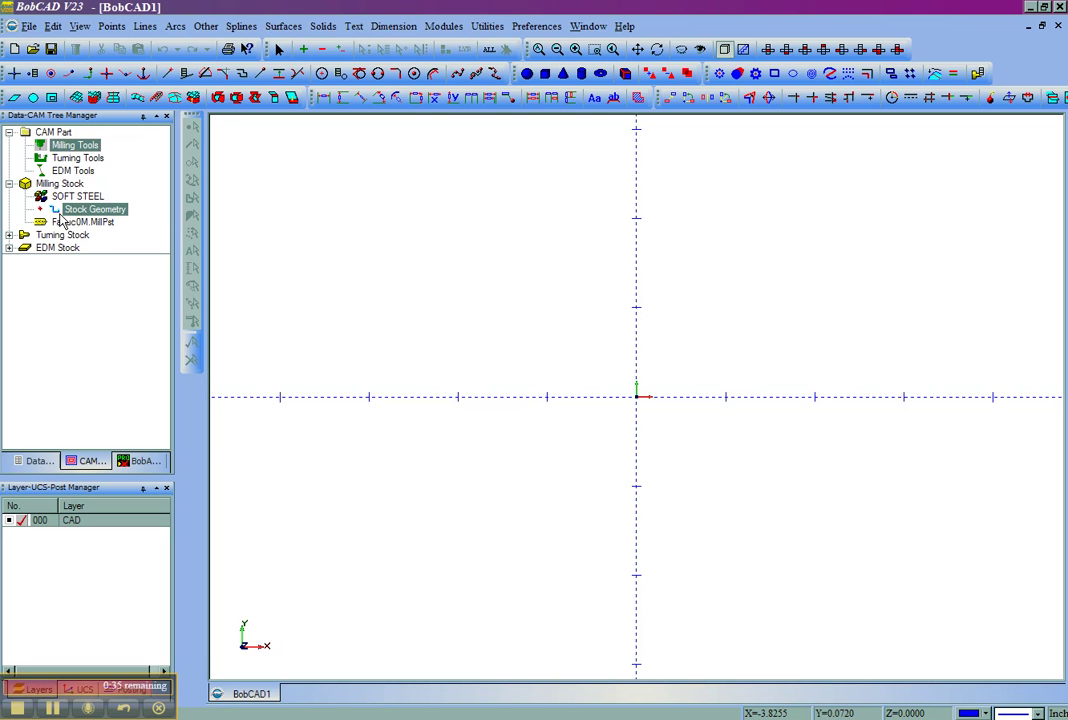
# Reopen the current settings of Milling Tools, set the machine make to My Custom Machine, and list its models
pyautogui.rightClick(73, 144)
pyautogui.click(124, 254)
pyautogui.click(252, 152)
pyautogui.click(550, 196)
pyautogui.click(548, 221)
pyautogui.click(737, 197)
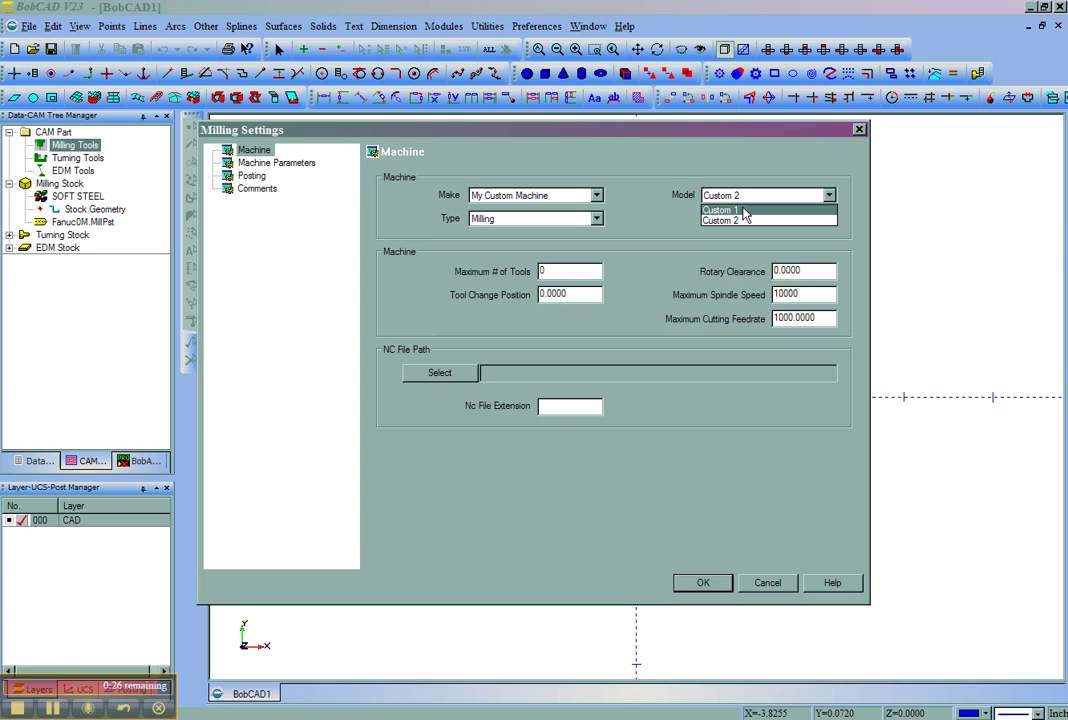
# Switch the model between Custom 1 and Custom 2, settle on Custom 1, and accept the milling settings
pyautogui.click(742, 210)
pyautogui.click(744, 198)
pyautogui.click(740, 220)
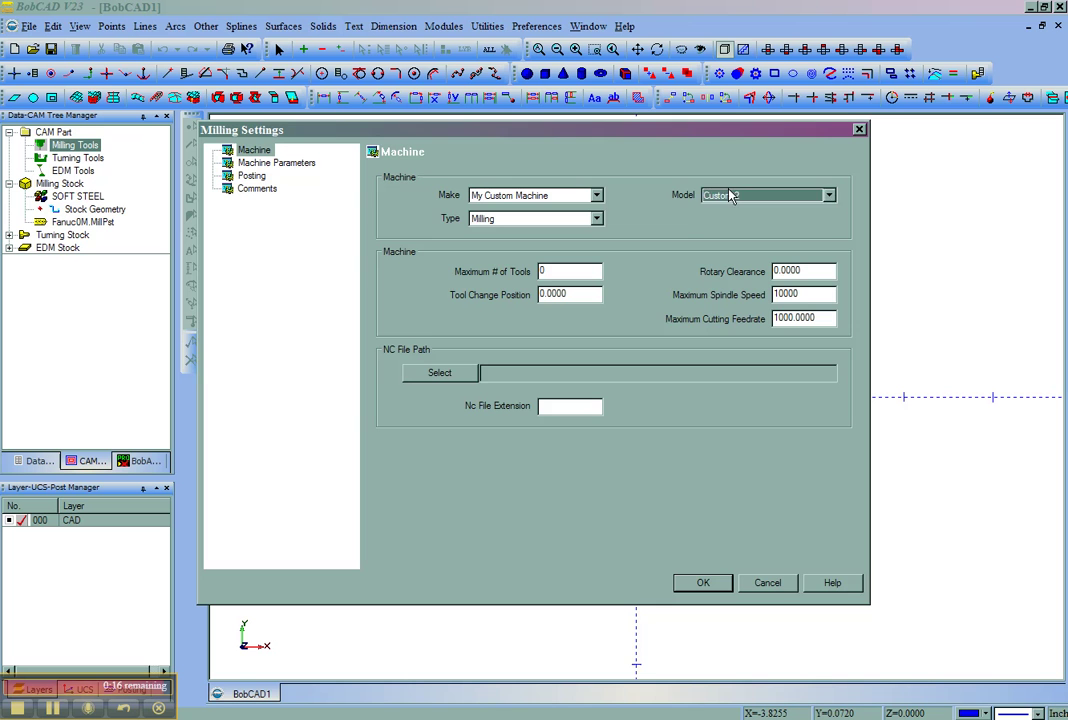
pyautogui.click(712, 195)
pyautogui.click(718, 207)
pyautogui.click(700, 582)
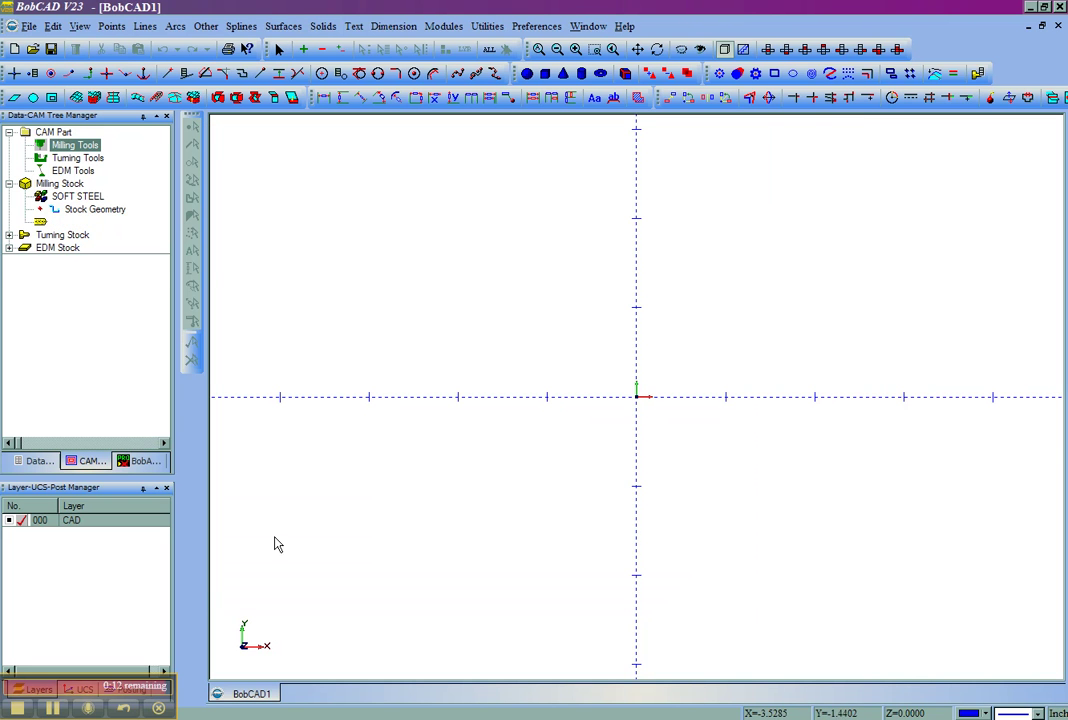